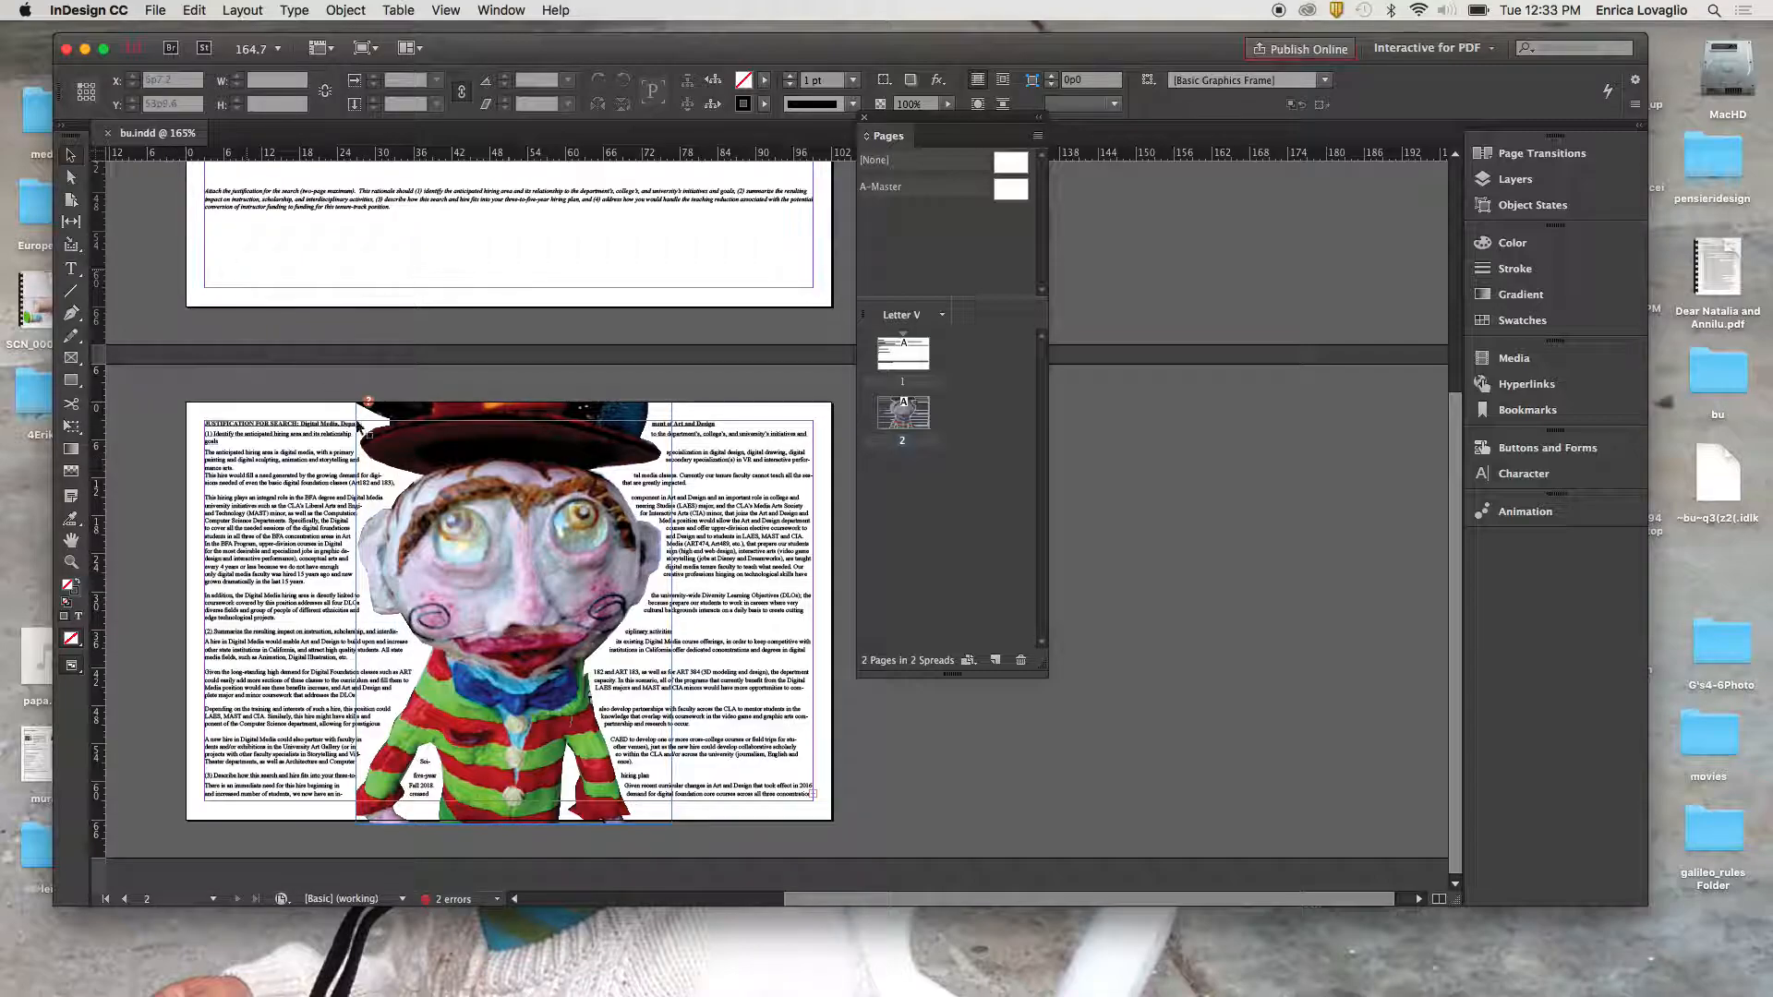
Step: Switch to Finder, view the midget.jpg photo in the puppets folder, and close its preview
{"action": "left_click", "coordinate": [84, 49]}
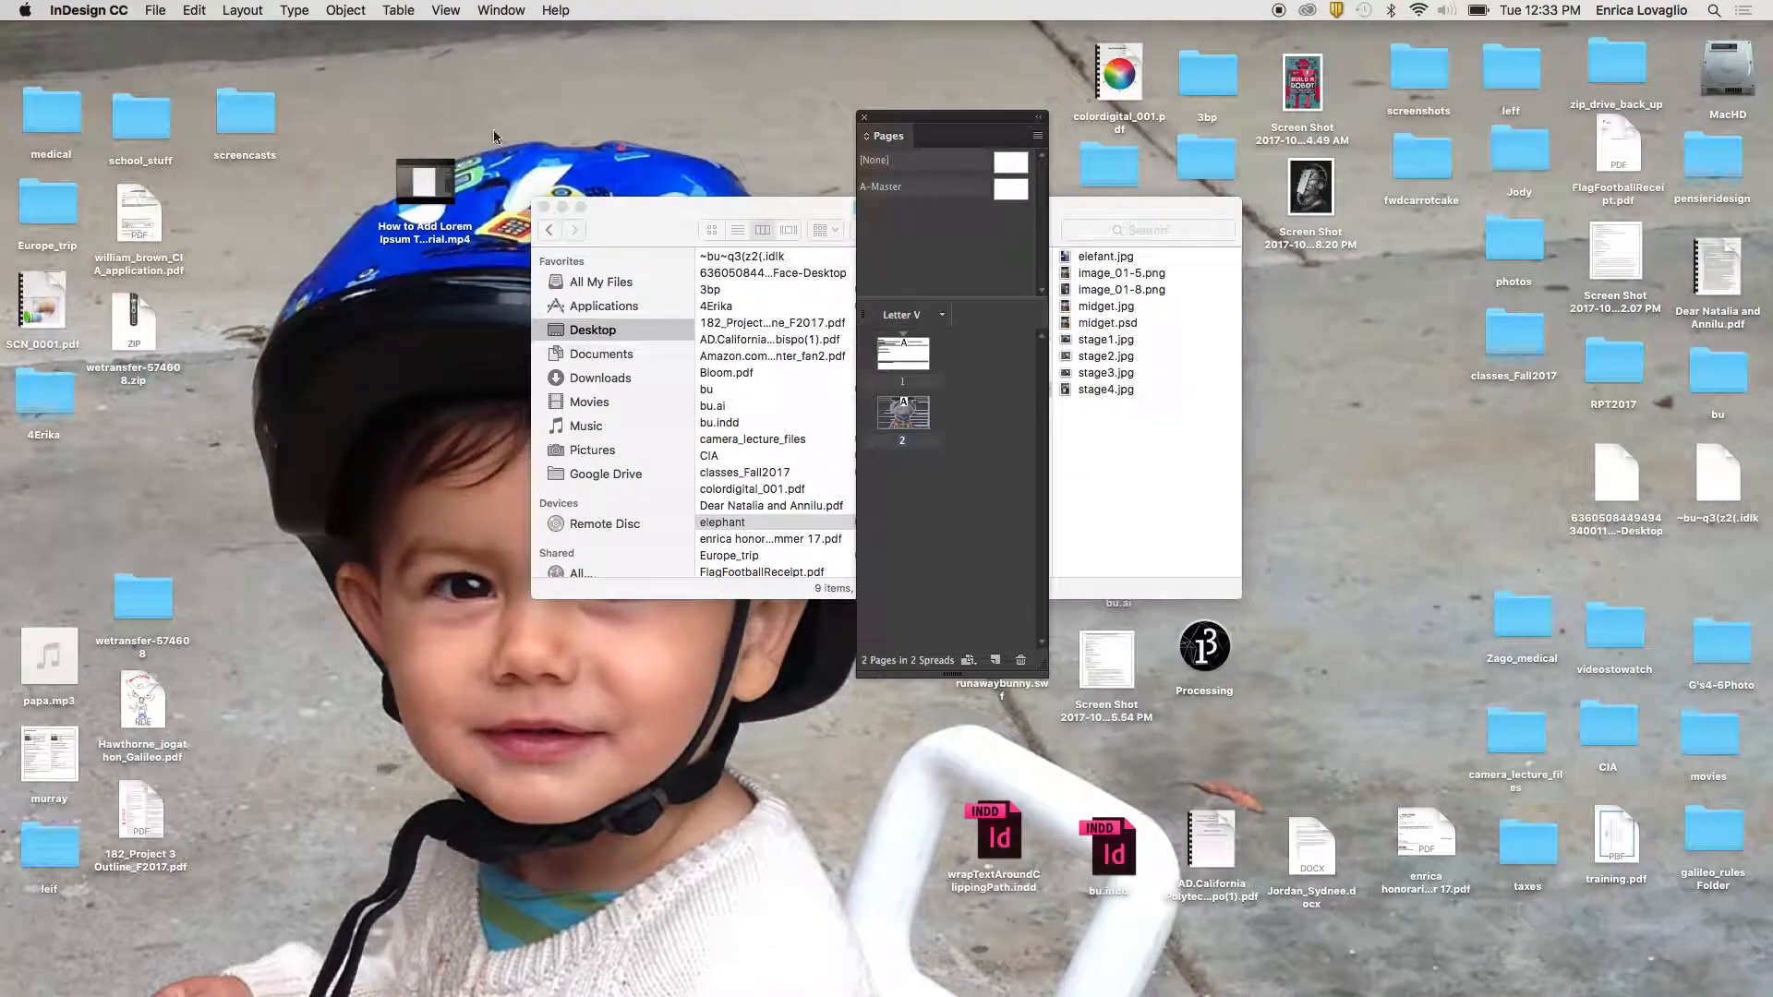
{"action": "left_click", "coordinate": [763, 214]}
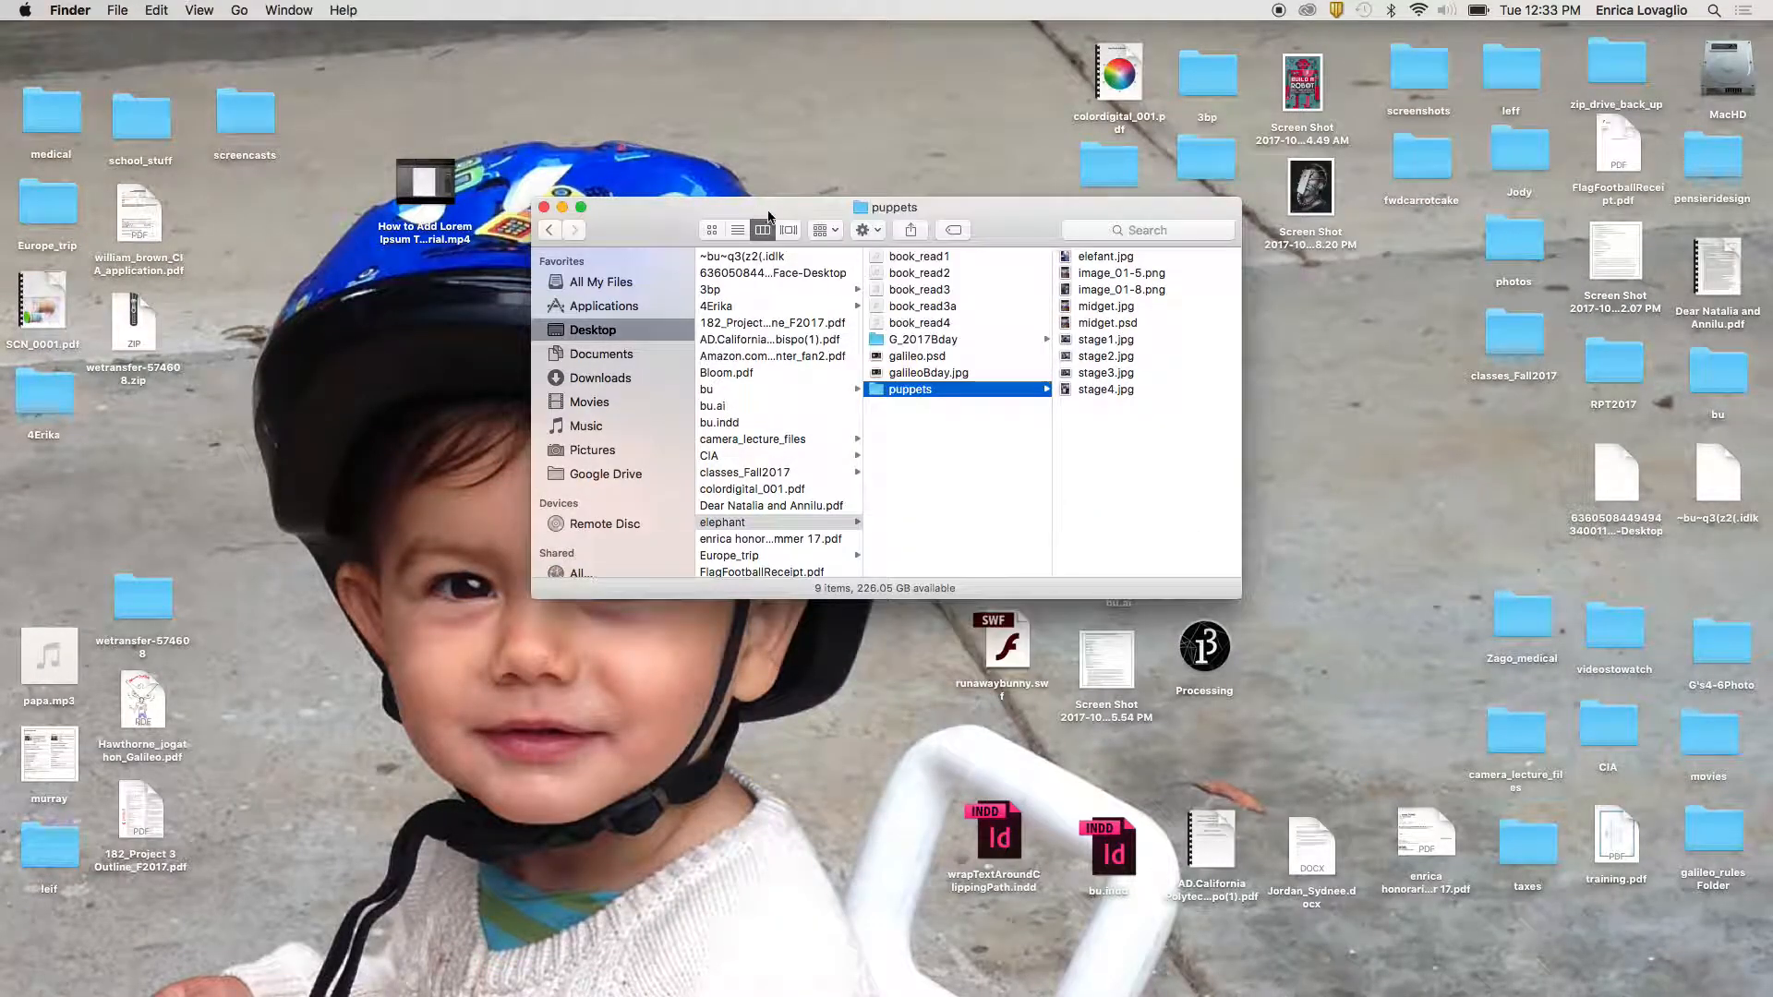
{"action": "double_click", "coordinate": [1067, 307]}
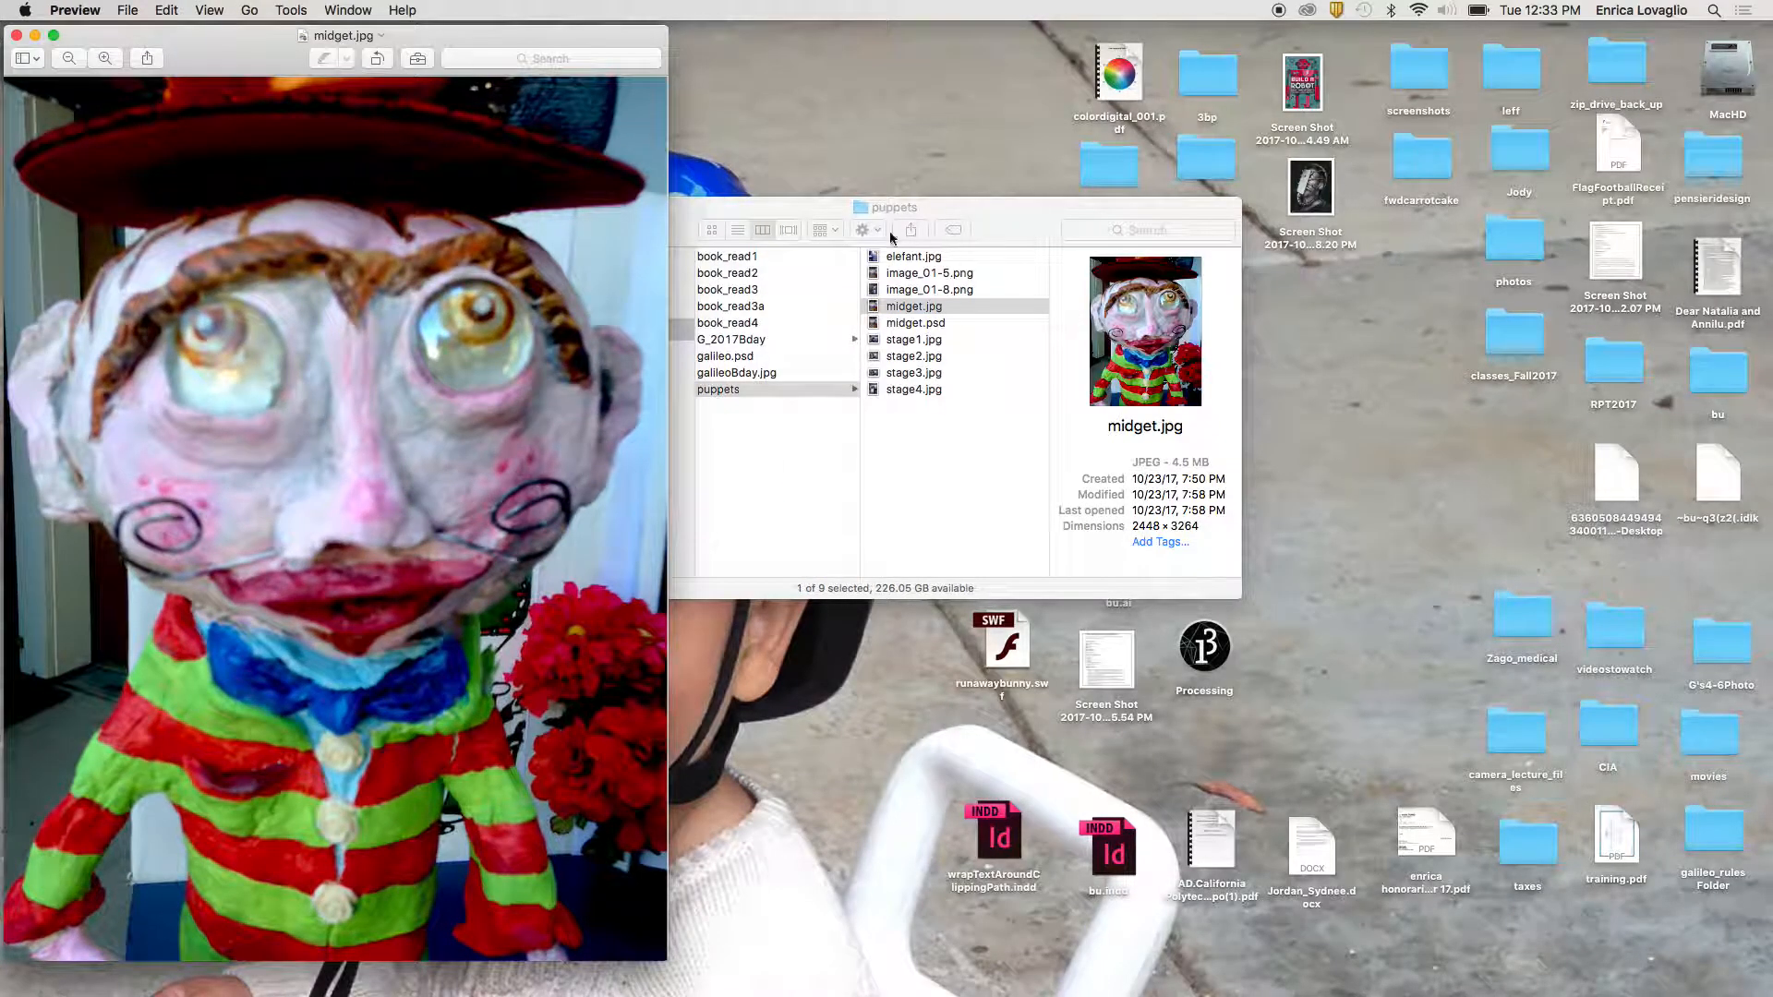
{"action": "left_click", "coordinate": [15, 36]}
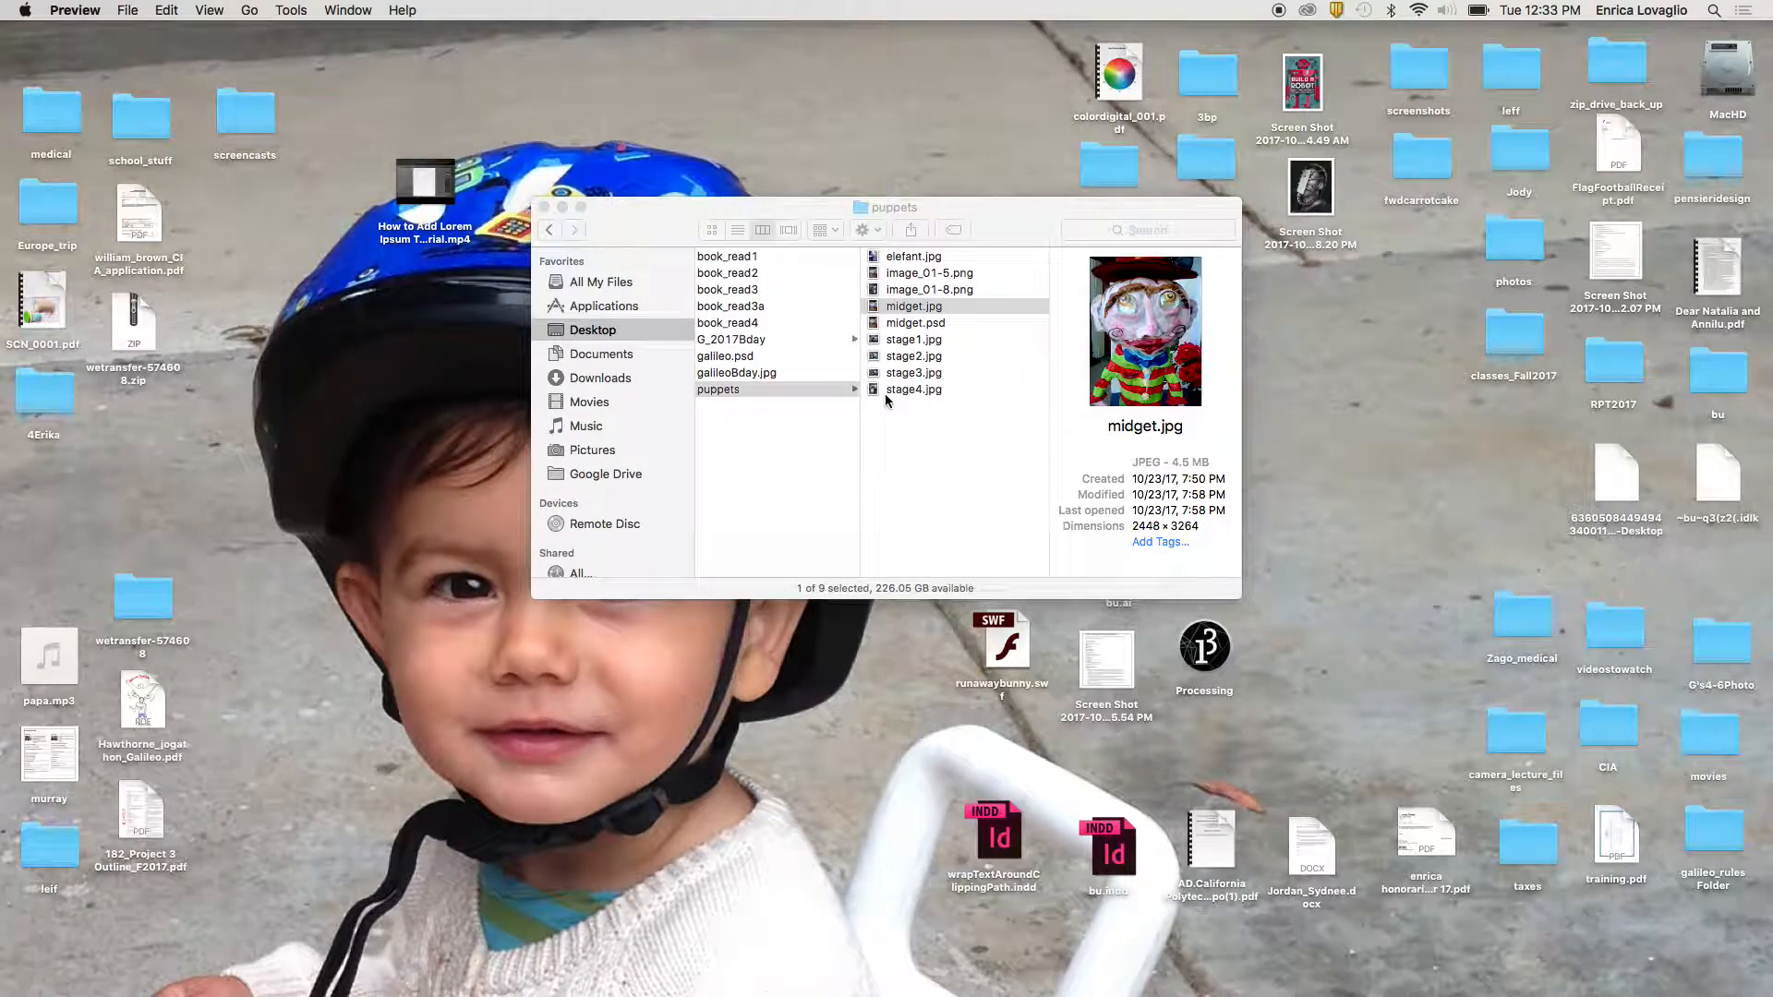
Step: Open midget.psd from the puppets folder in Photoshop
{"action": "left_click", "coordinate": [872, 328]}
{"action": "left_click", "coordinate": [873, 327]}
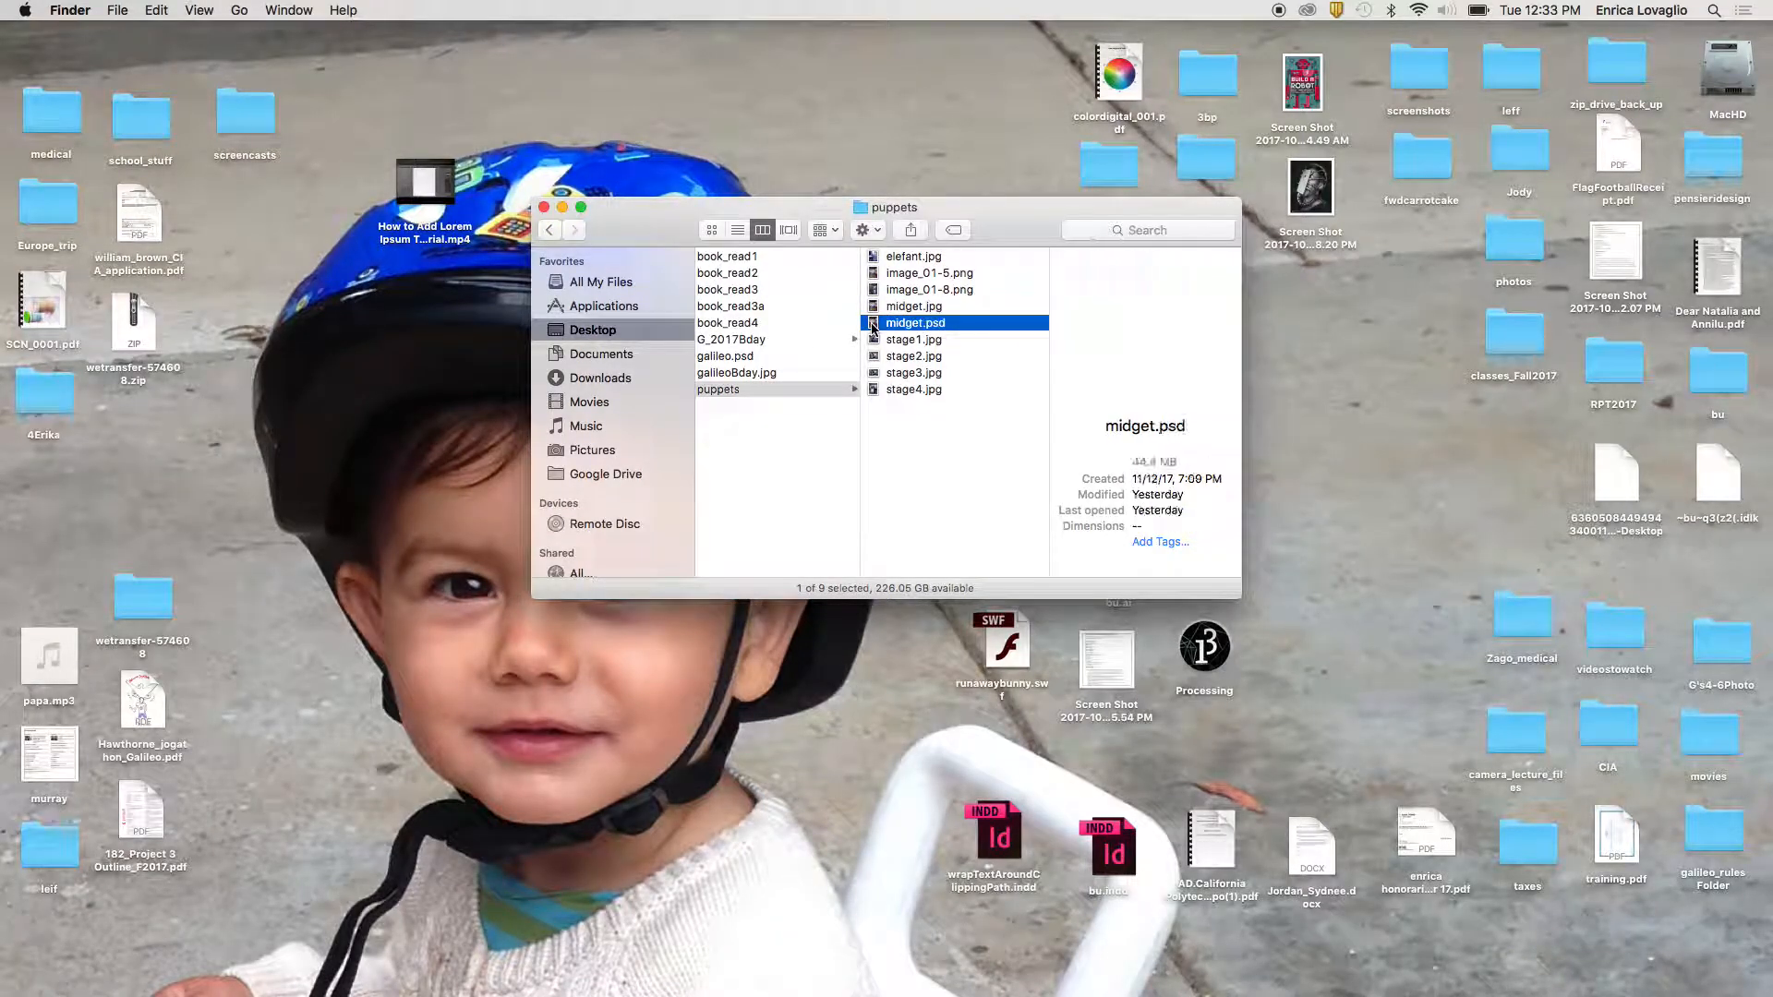
{"action": "double_click", "coordinate": [872, 328]}
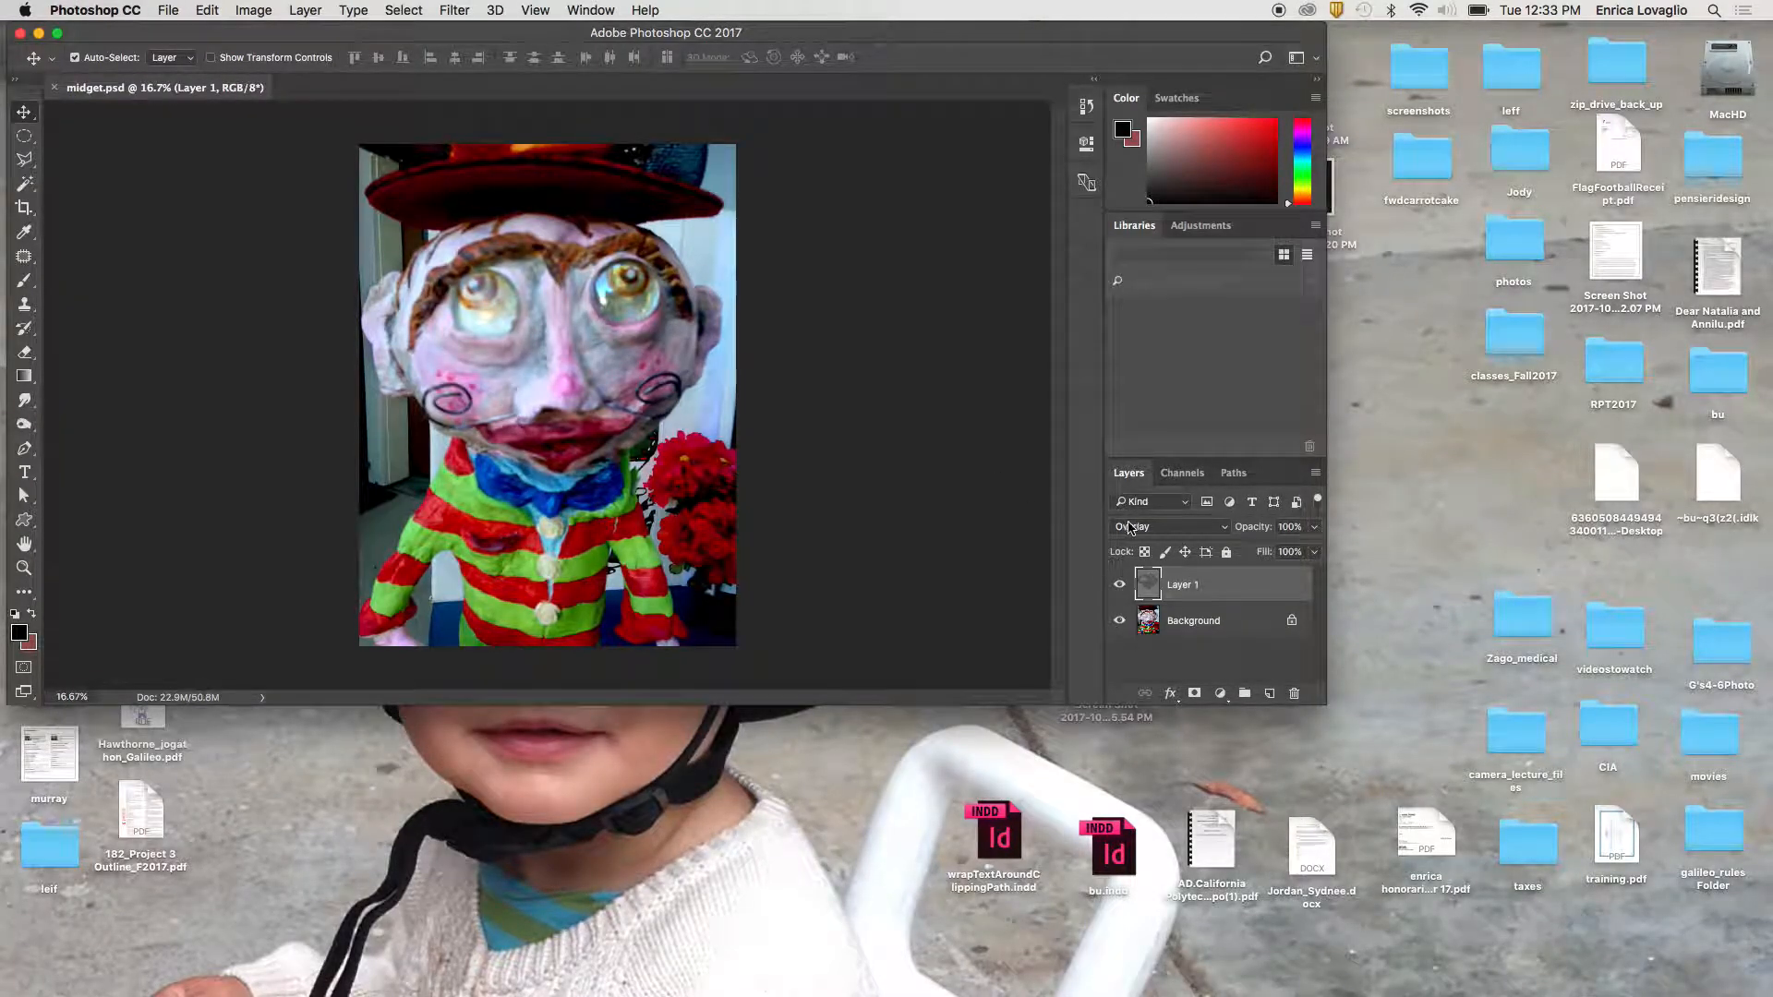
Step: Load the puppet silhouette stored in the Alpha 1 channel as a selection and return to the layers
{"action": "left_click", "coordinate": [1189, 475]}
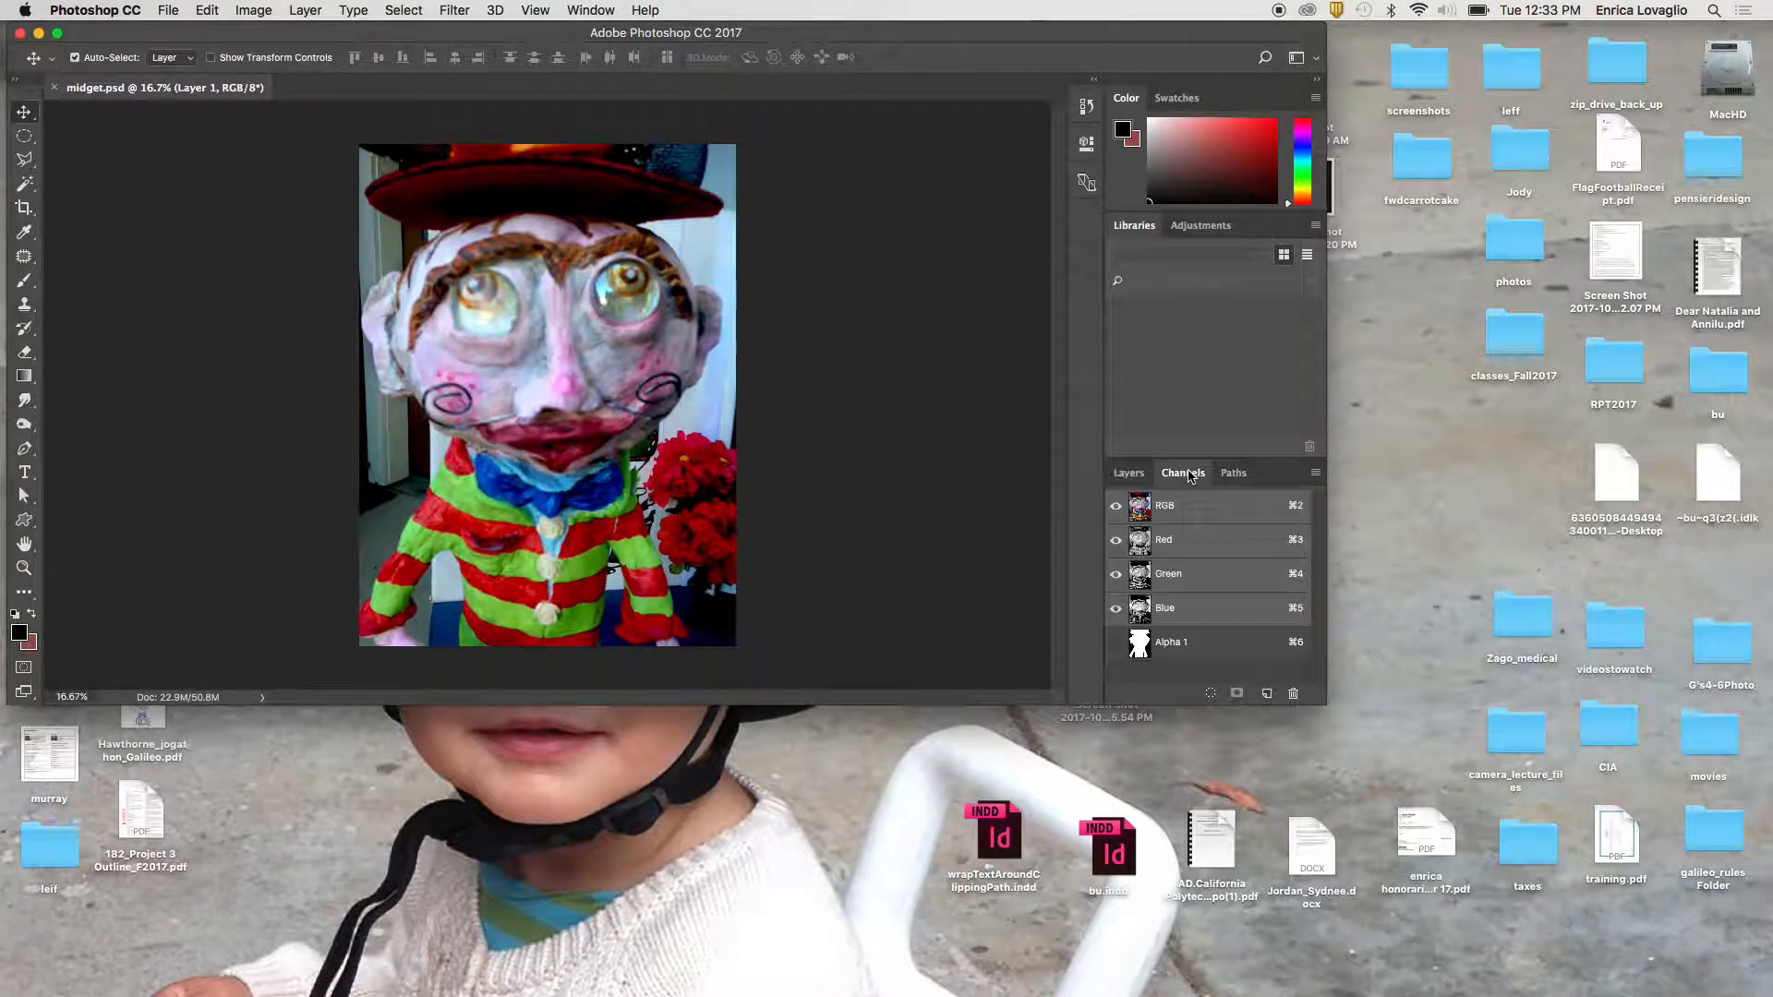
{"action": "left_click", "coordinate": [1140, 646], "text": "super"}
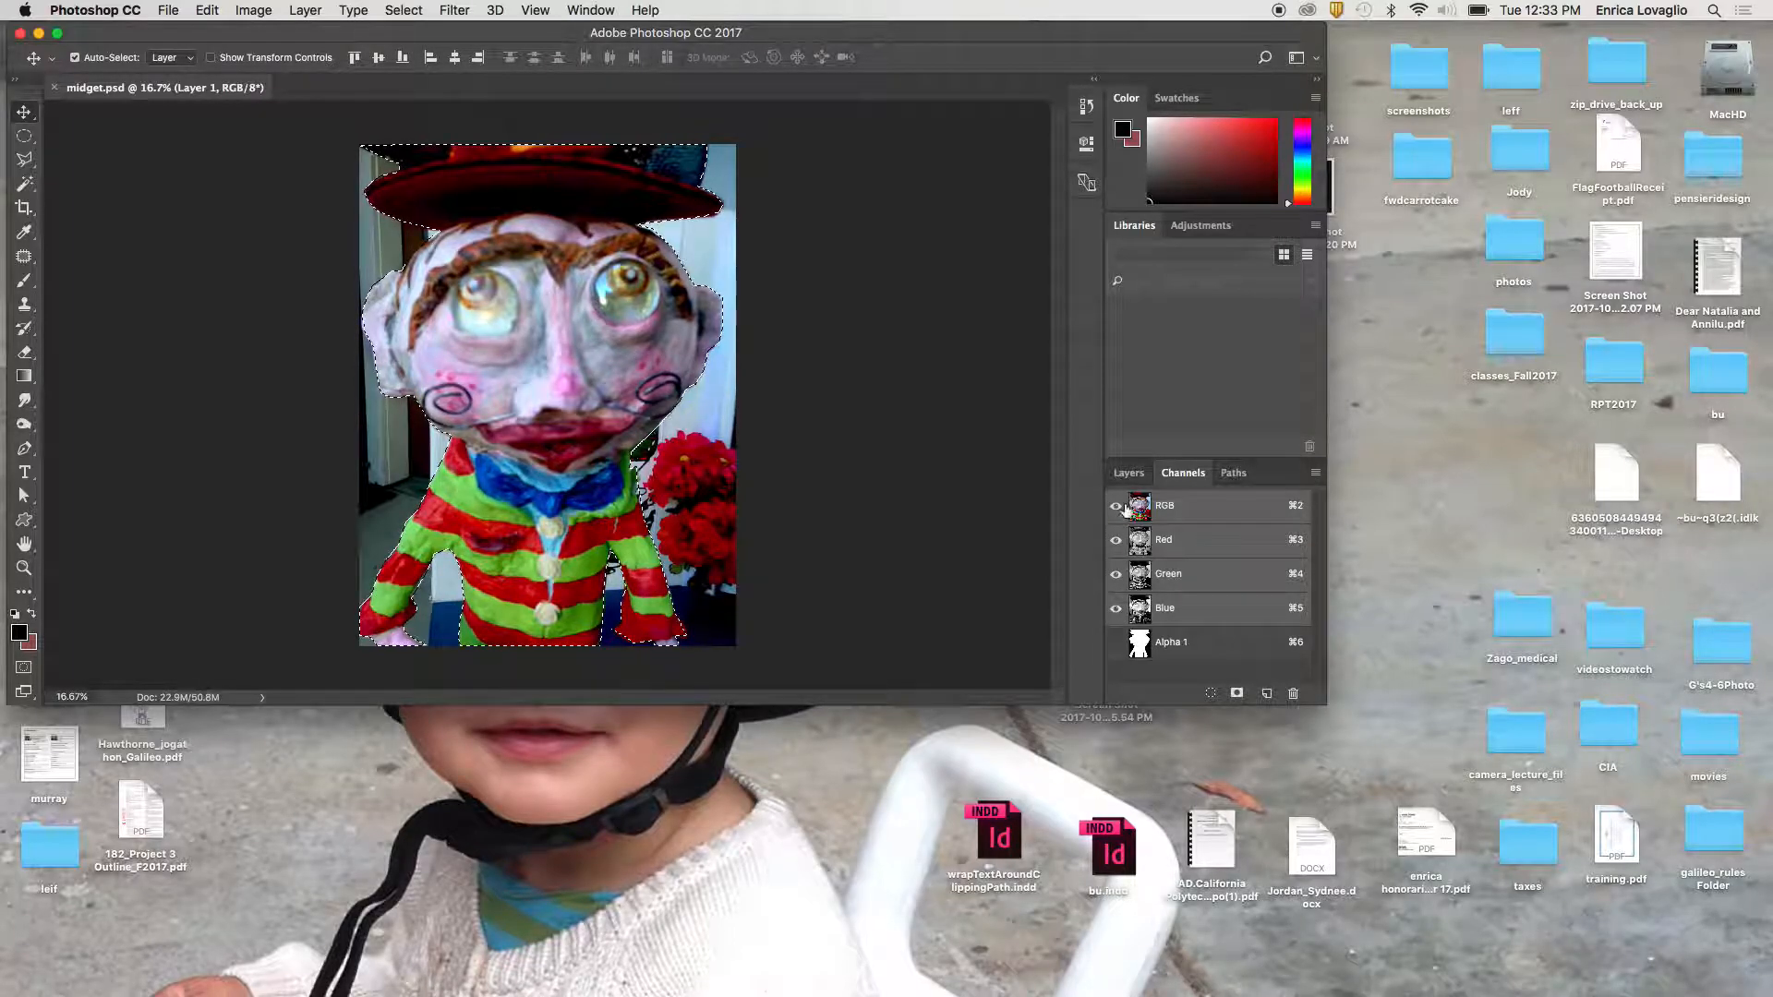
{"action": "left_click", "coordinate": [1129, 472]}
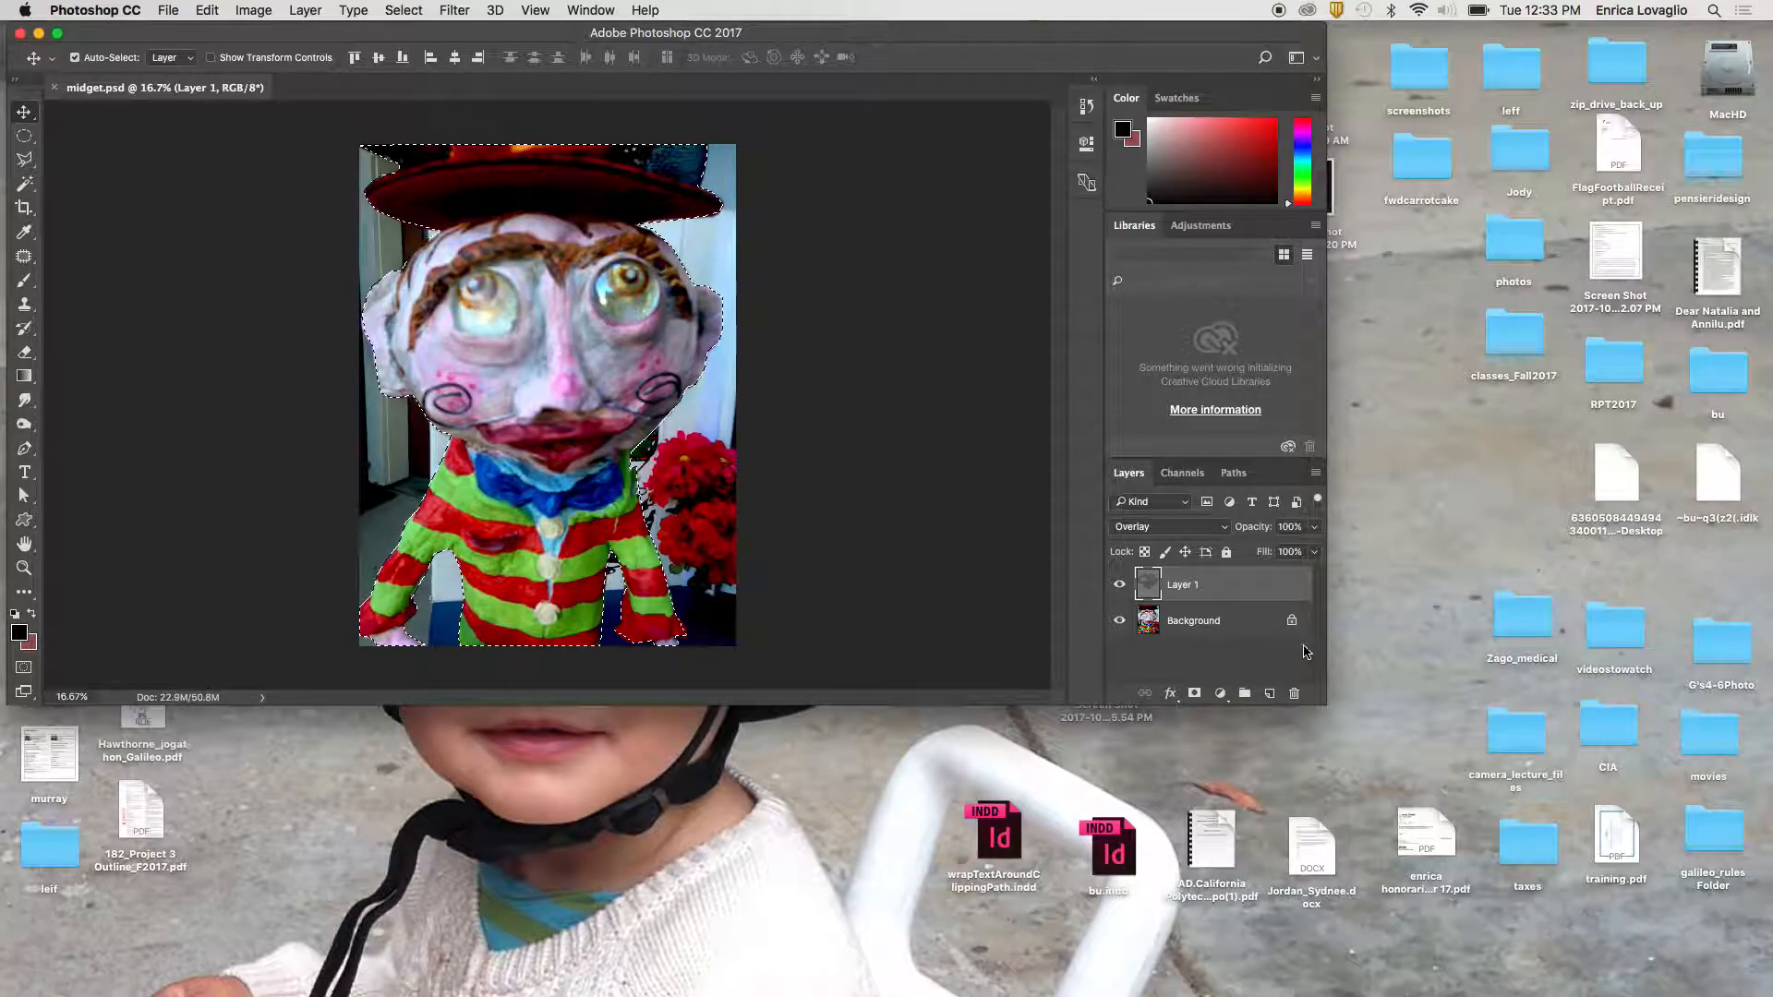
Step: Enlarge the Photoshop window and clear the selection around the puppet
{"action": "left_click_drag", "start_coordinate": [1326, 707], "coordinate": [1617, 967]}
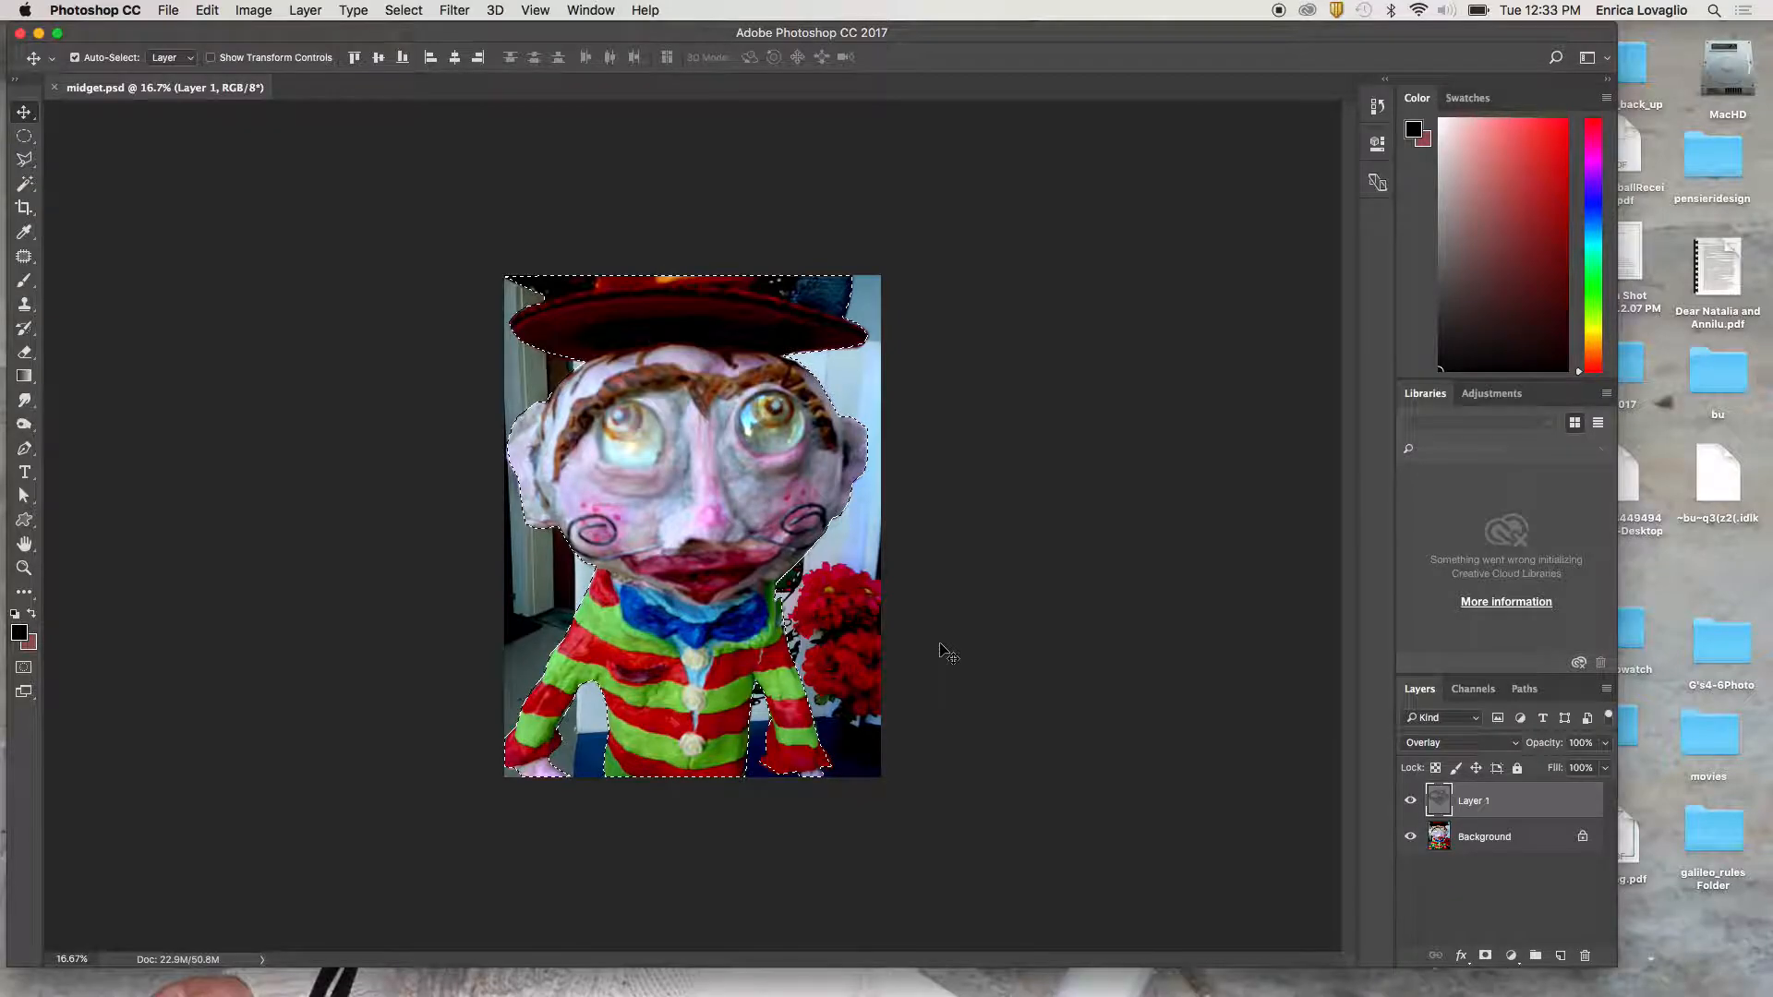
{"action": "key", "text": "super+d"}
{"action": "key", "text": "super+plus"}
{"action": "key", "text": "super+shift+d"}
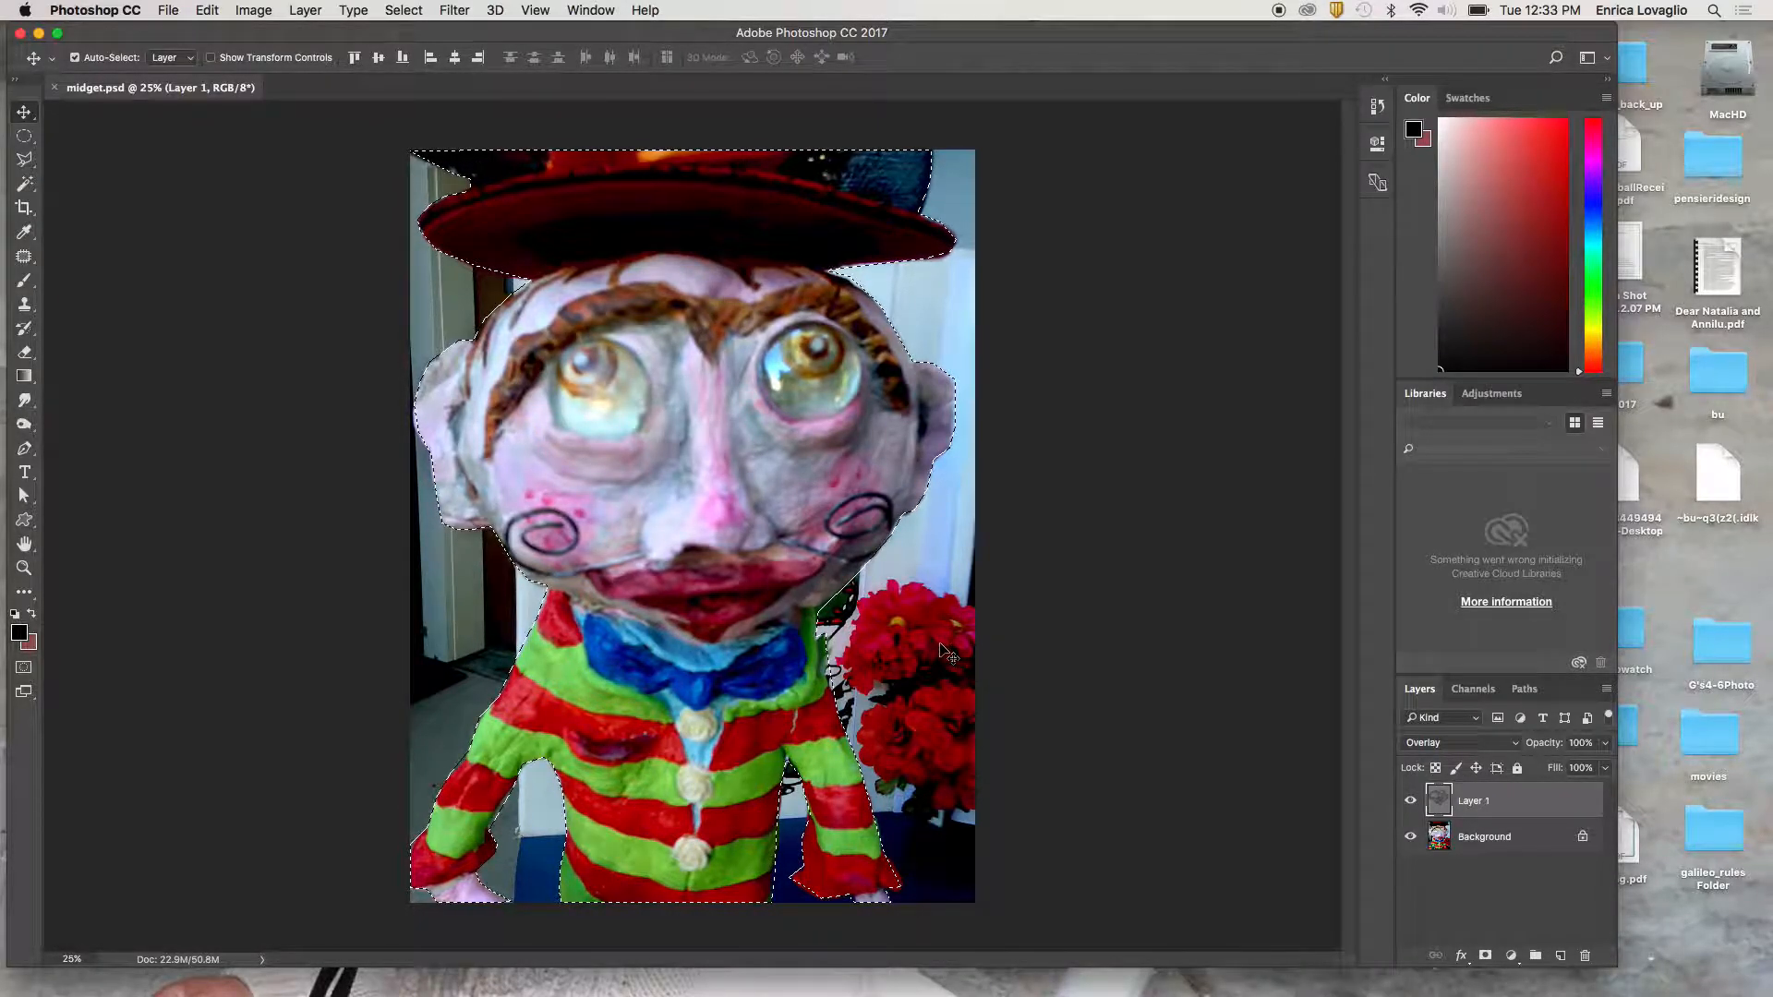
{"action": "key", "text": "super+d"}
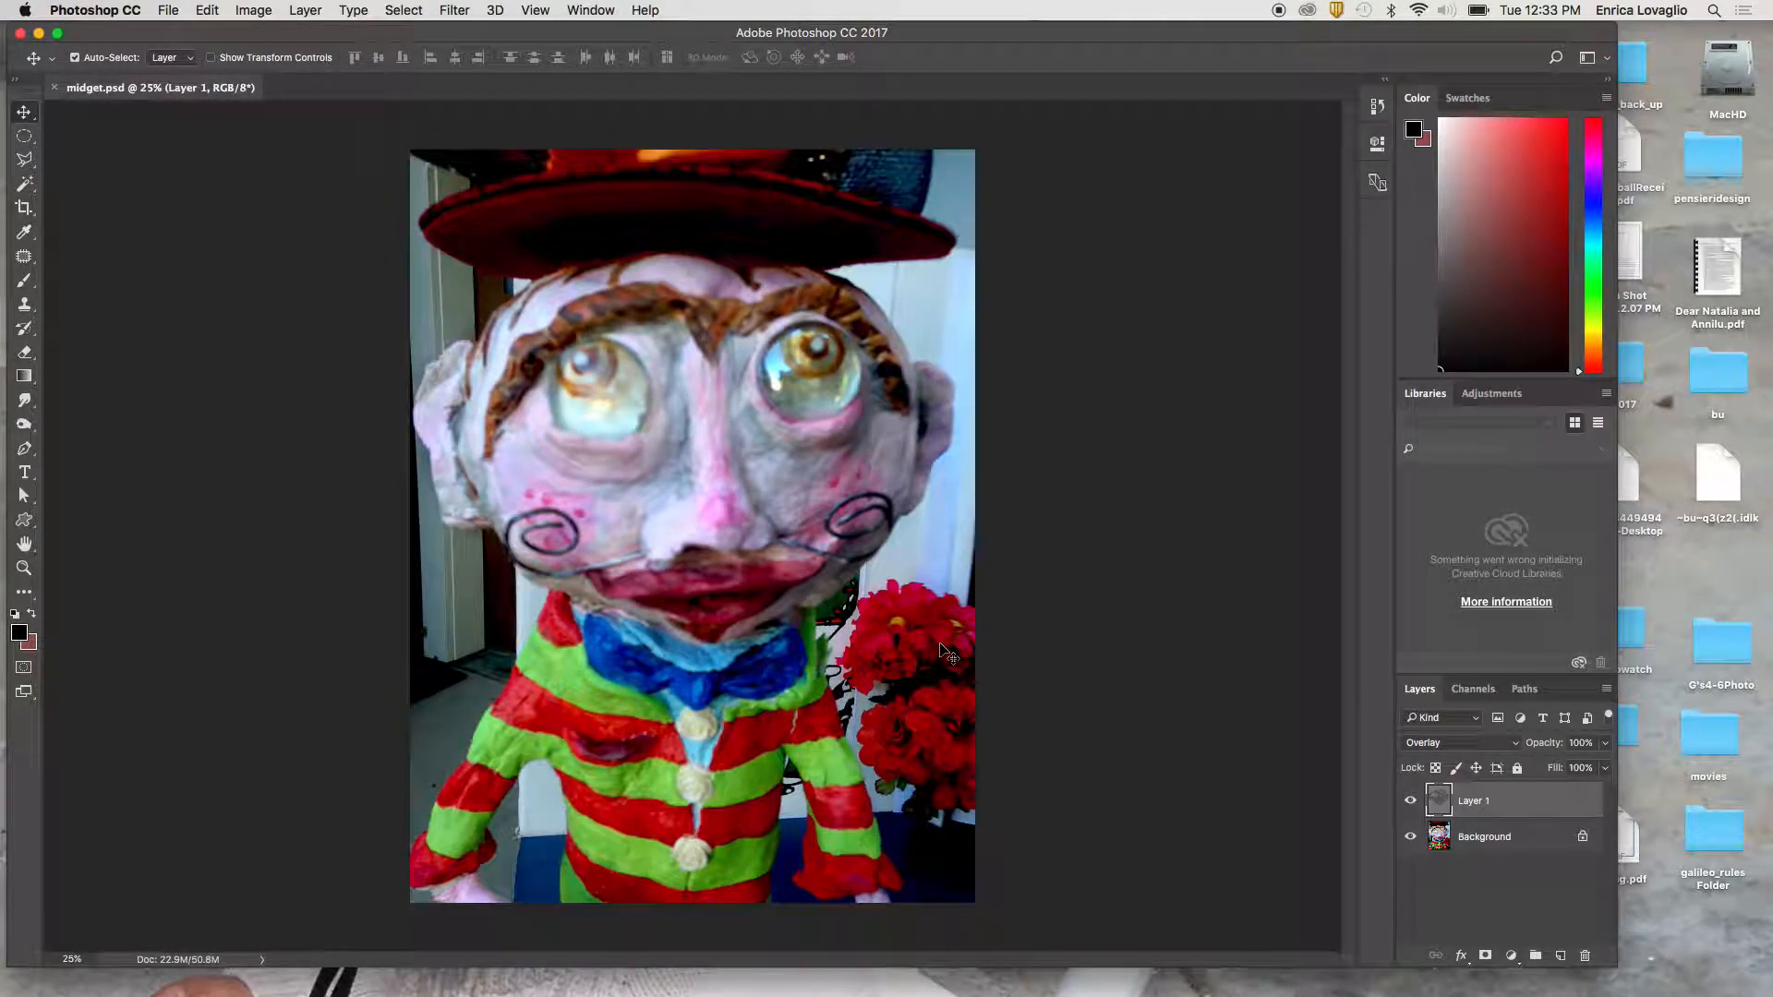
Step: Trace the puppet's outline with the Polygonal Lasso around the arms, head, ears, hat and body, closing it into a selection
{"action": "left_click", "coordinate": [28, 163]}
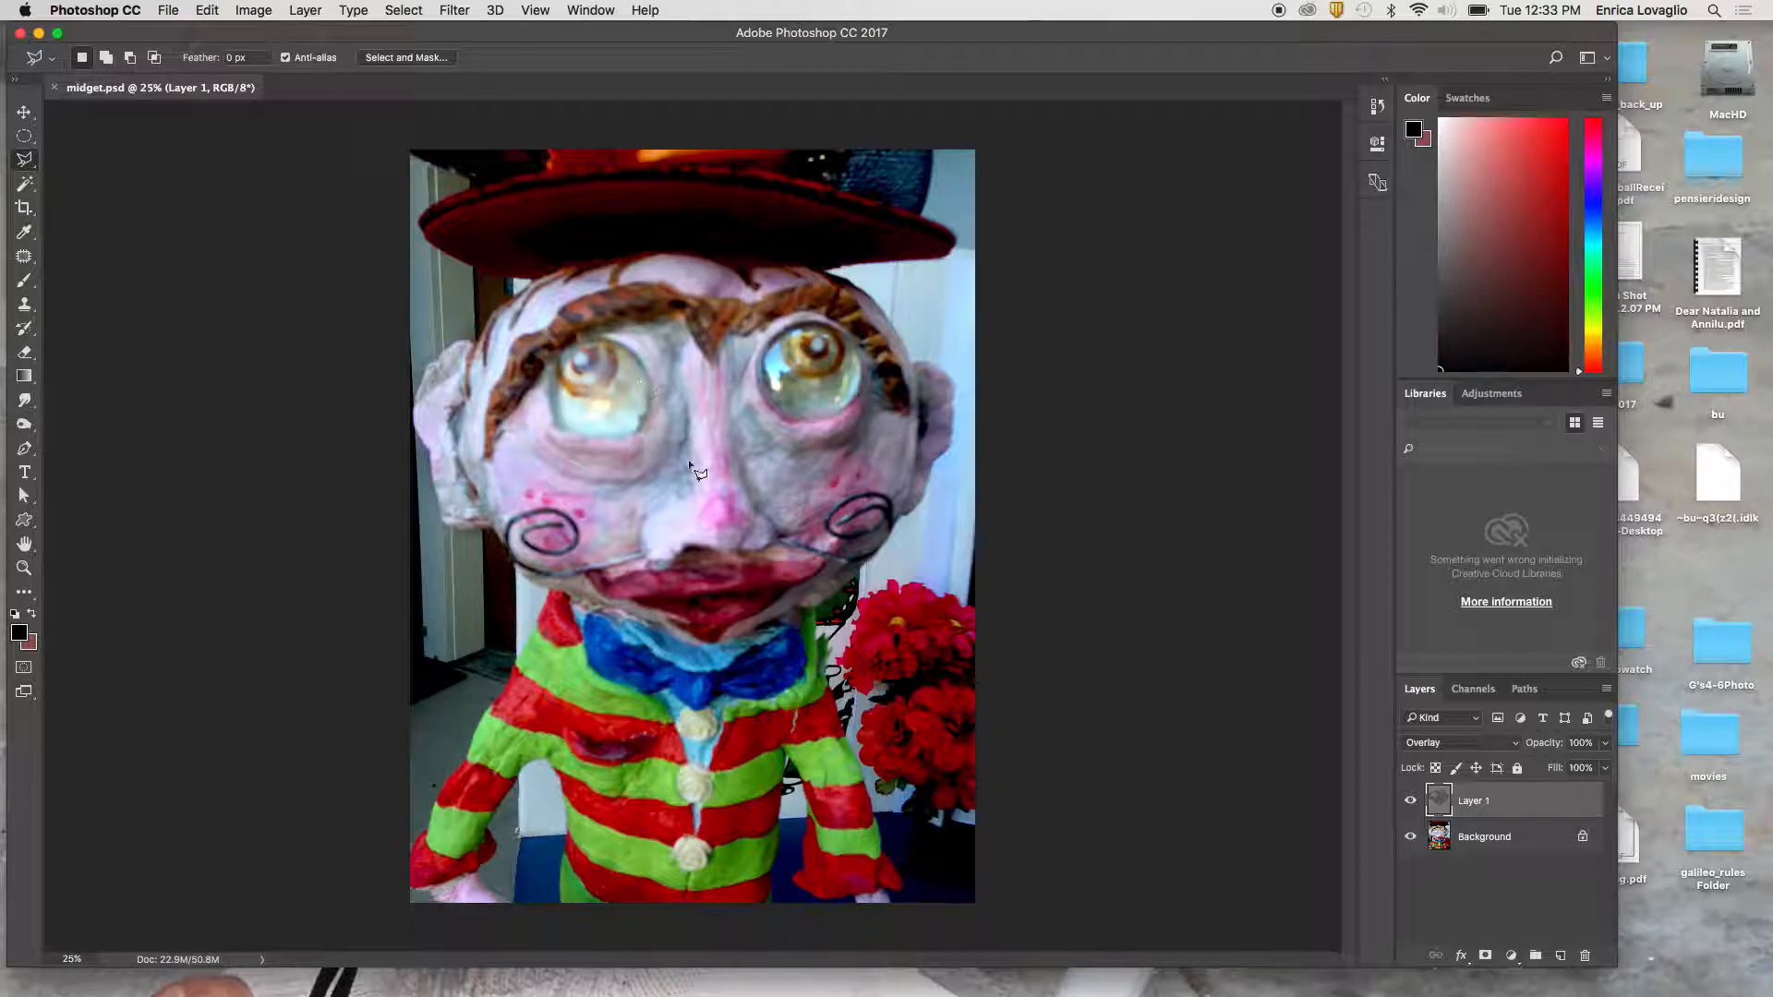
{"action": "left_click", "coordinate": [888, 898]}
{"action": "left_click", "coordinate": [899, 887]}
{"action": "left_click", "coordinate": [853, 747]}
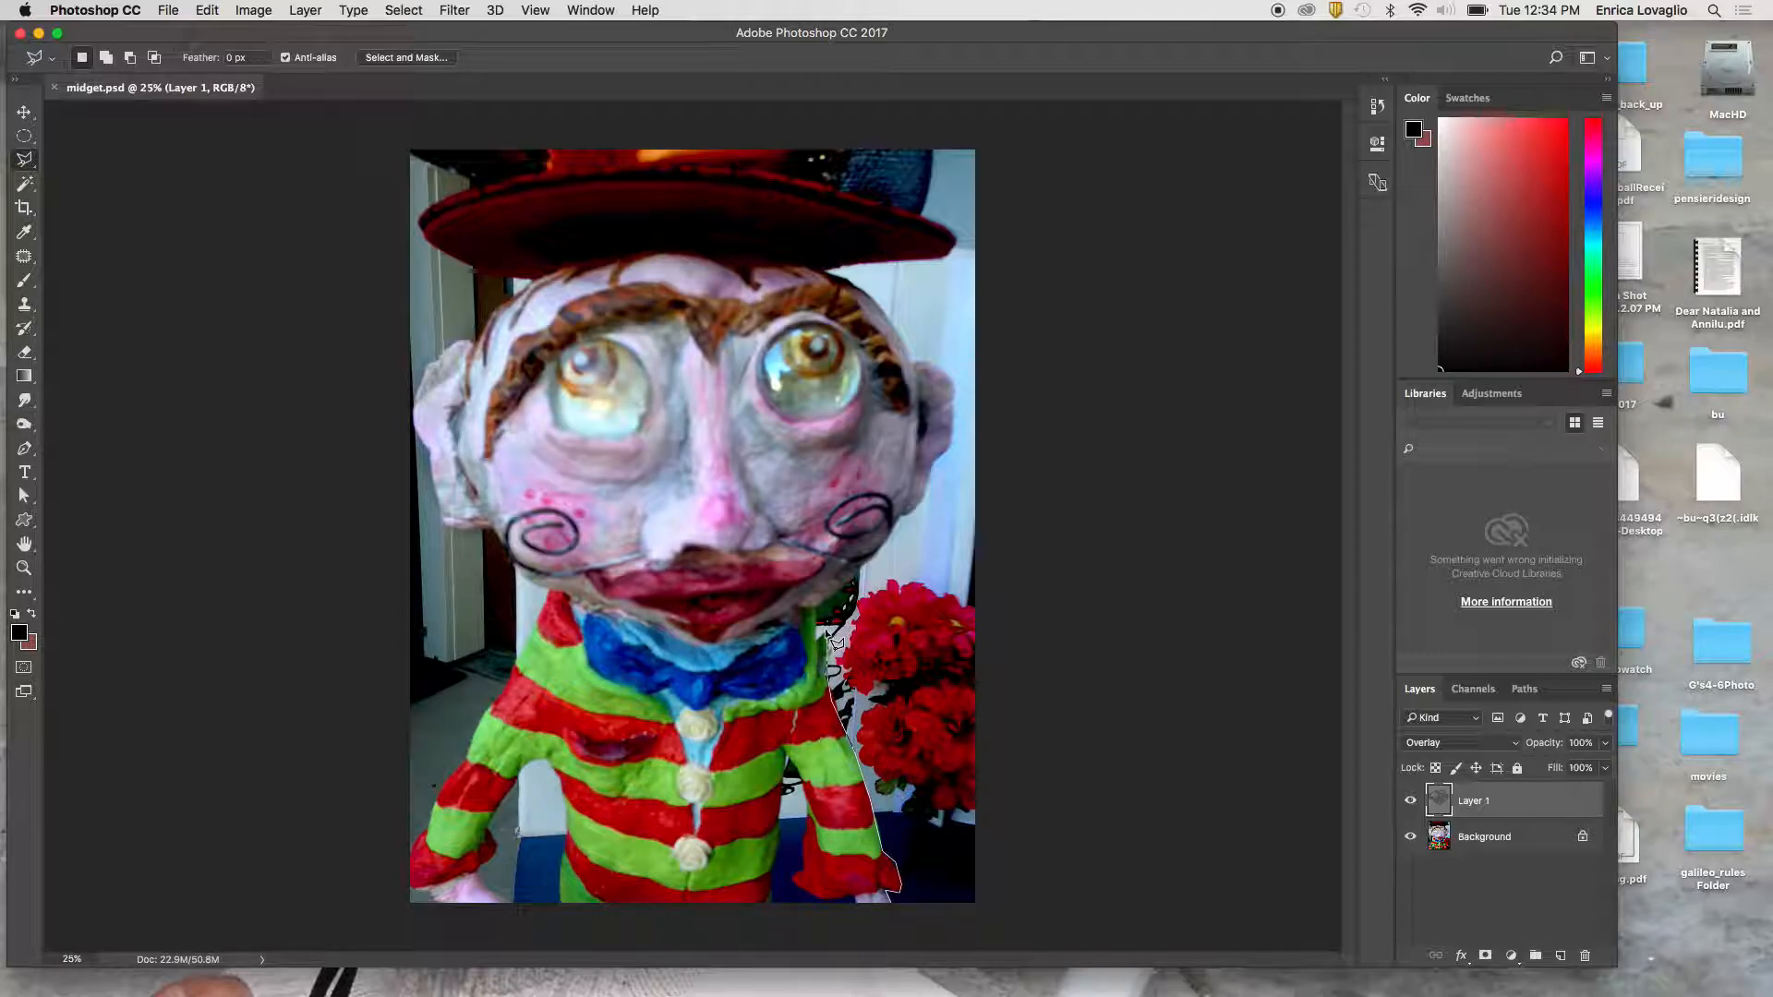
{"action": "left_click", "coordinate": [816, 609]}
{"action": "left_click", "coordinate": [907, 513]}
{"action": "left_click", "coordinate": [931, 466]}
{"action": "left_click", "coordinate": [950, 446]}
{"action": "left_click", "coordinate": [913, 362]}
{"action": "left_click", "coordinate": [894, 325]}
{"action": "left_click", "coordinate": [828, 274]}
{"action": "left_click", "coordinate": [935, 260]}
{"action": "left_click", "coordinate": [955, 242]}
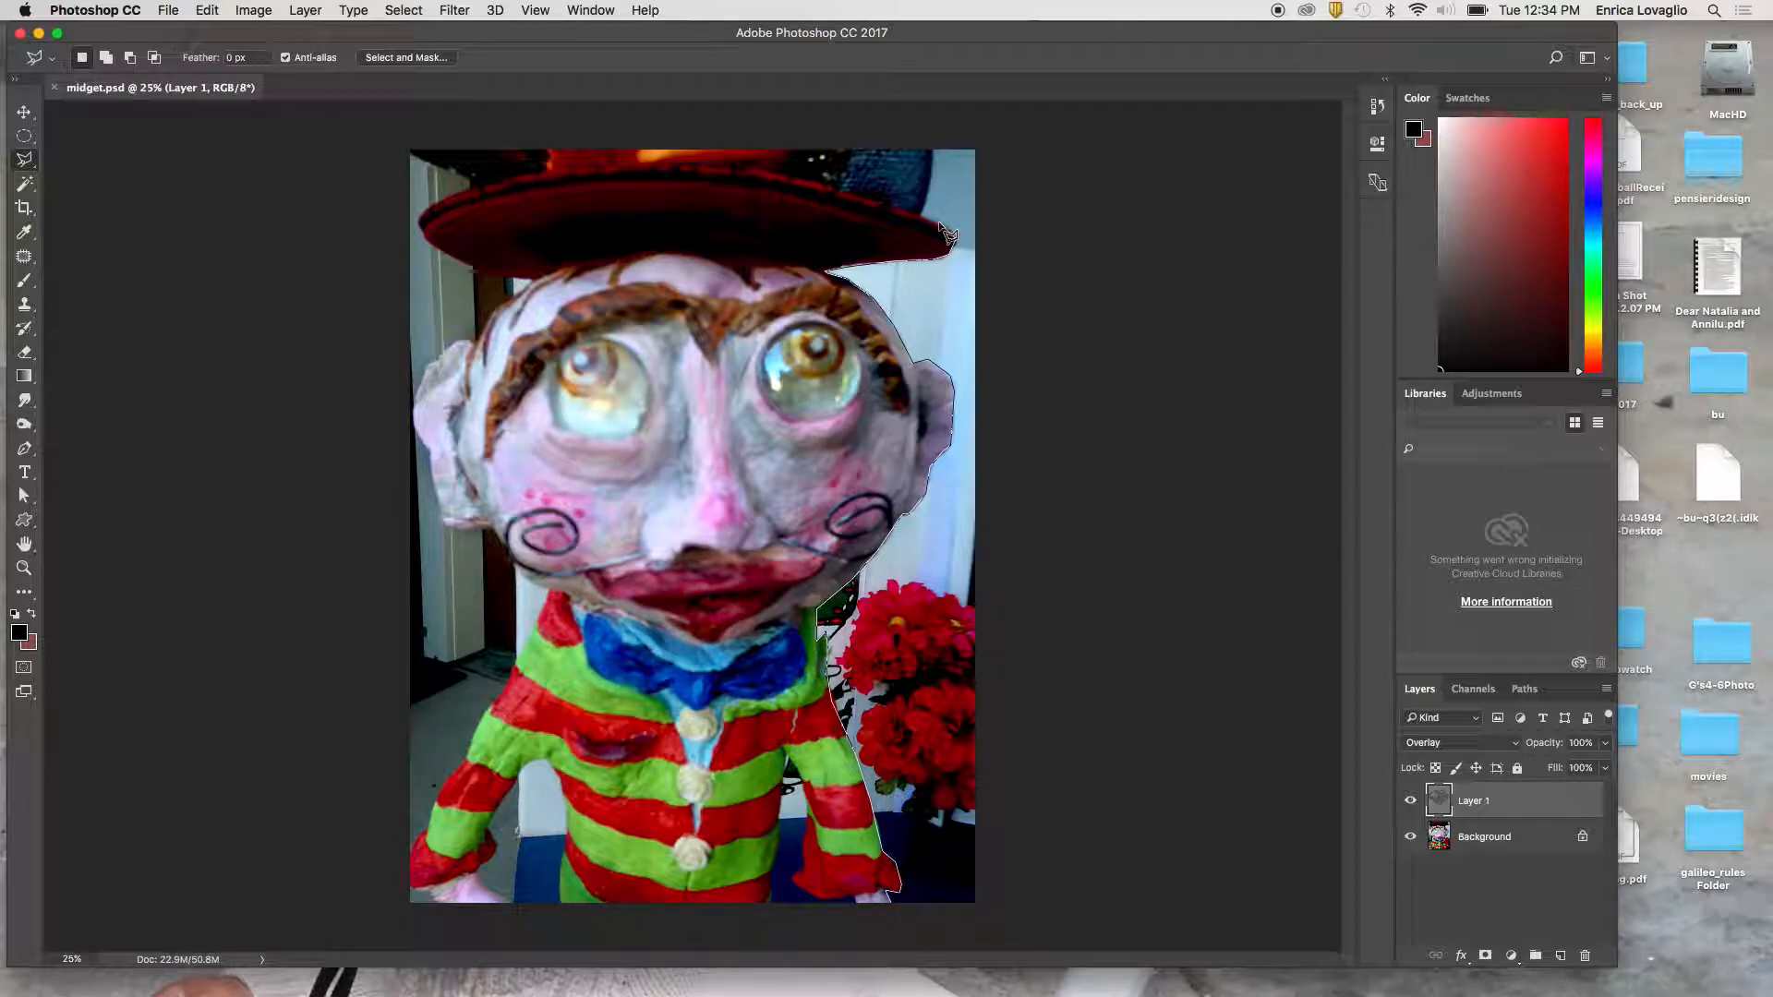
{"action": "left_click", "coordinate": [920, 215]}
{"action": "left_click", "coordinate": [932, 149]}
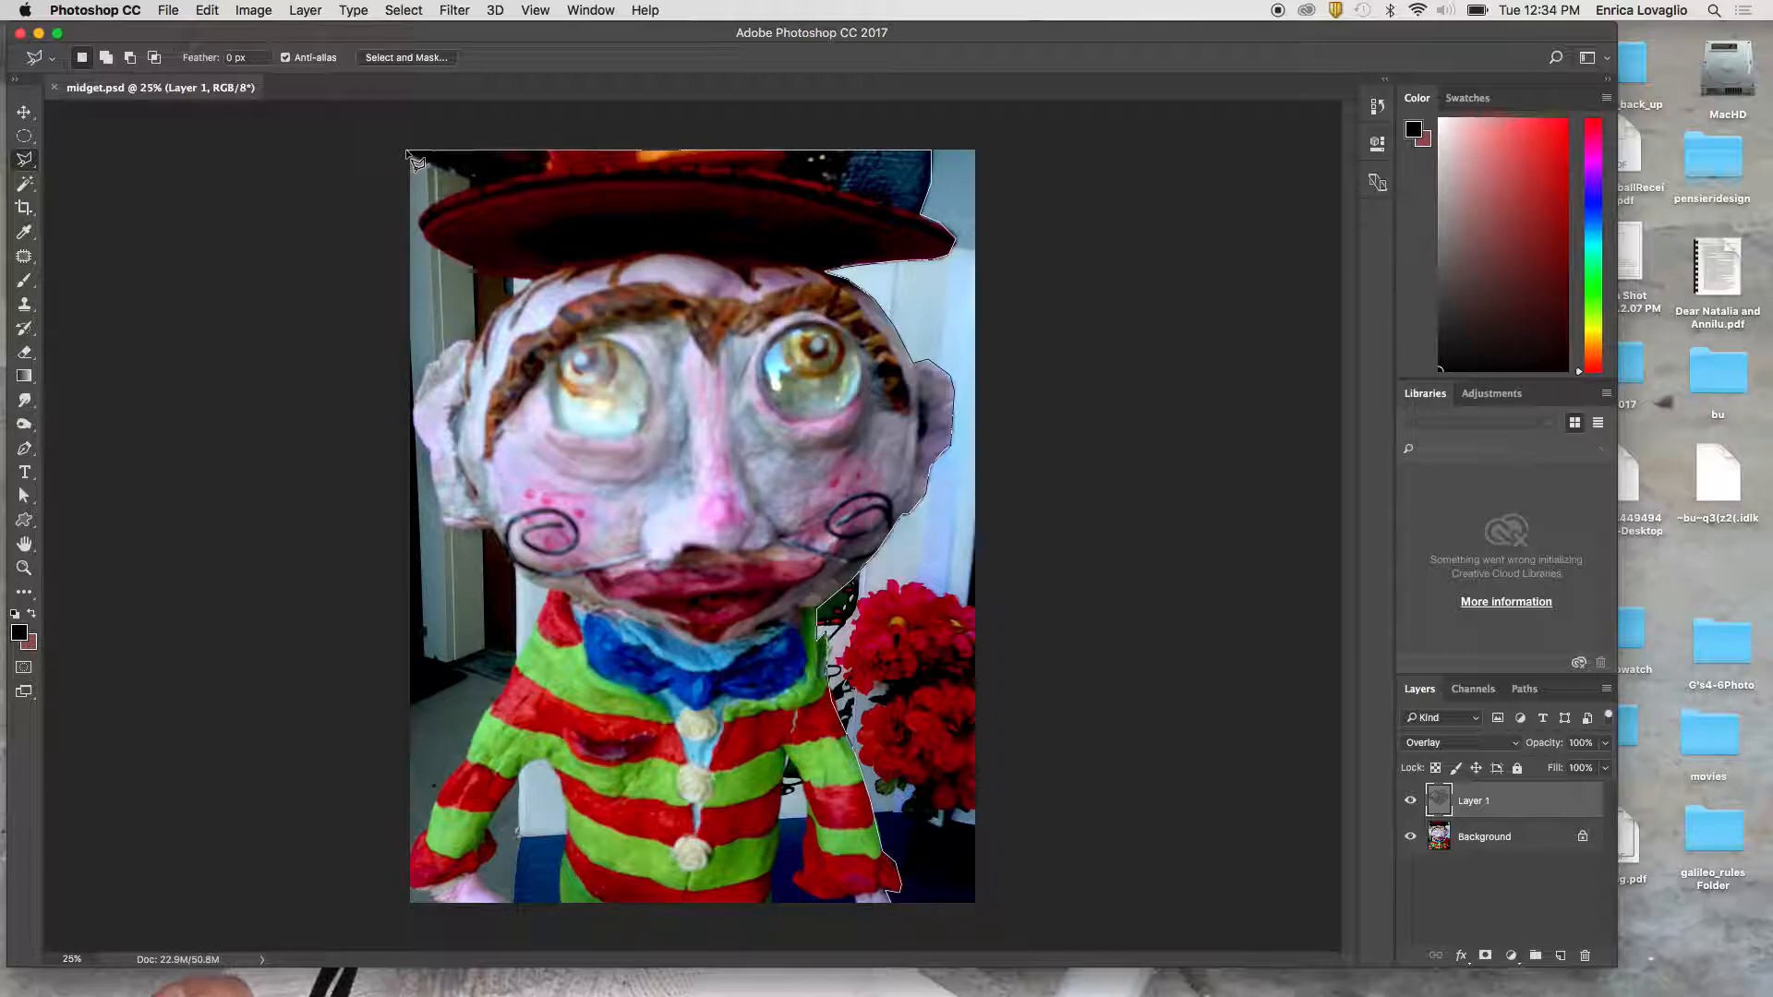
{"action": "left_click", "coordinate": [427, 162]}
{"action": "left_click", "coordinate": [454, 170]}
{"action": "left_click", "coordinate": [470, 181]}
{"action": "left_click", "coordinate": [450, 256]}
{"action": "left_click", "coordinate": [489, 315]}
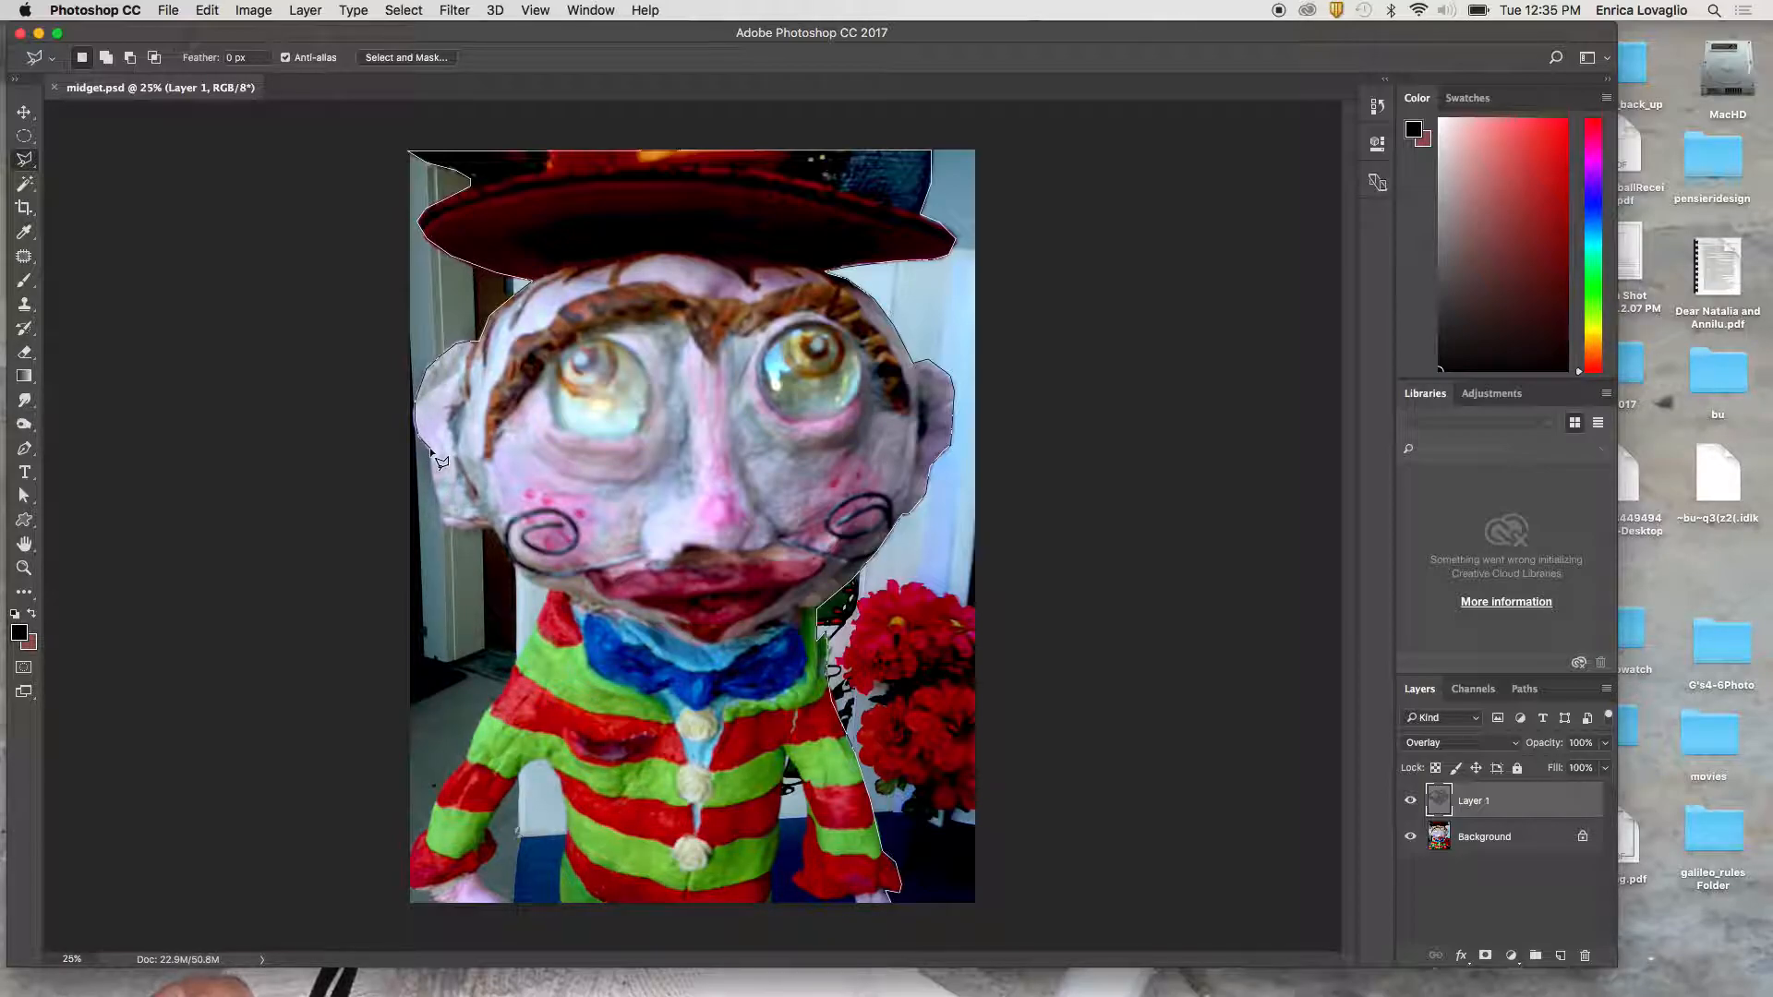
{"action": "left_click", "coordinate": [452, 528]}
{"action": "left_click", "coordinate": [499, 531]}
{"action": "left_click", "coordinate": [408, 851]}
{"action": "left_click", "coordinate": [408, 889]}
{"action": "left_click", "coordinate": [436, 903]}
{"action": "left_click", "coordinate": [513, 903]}
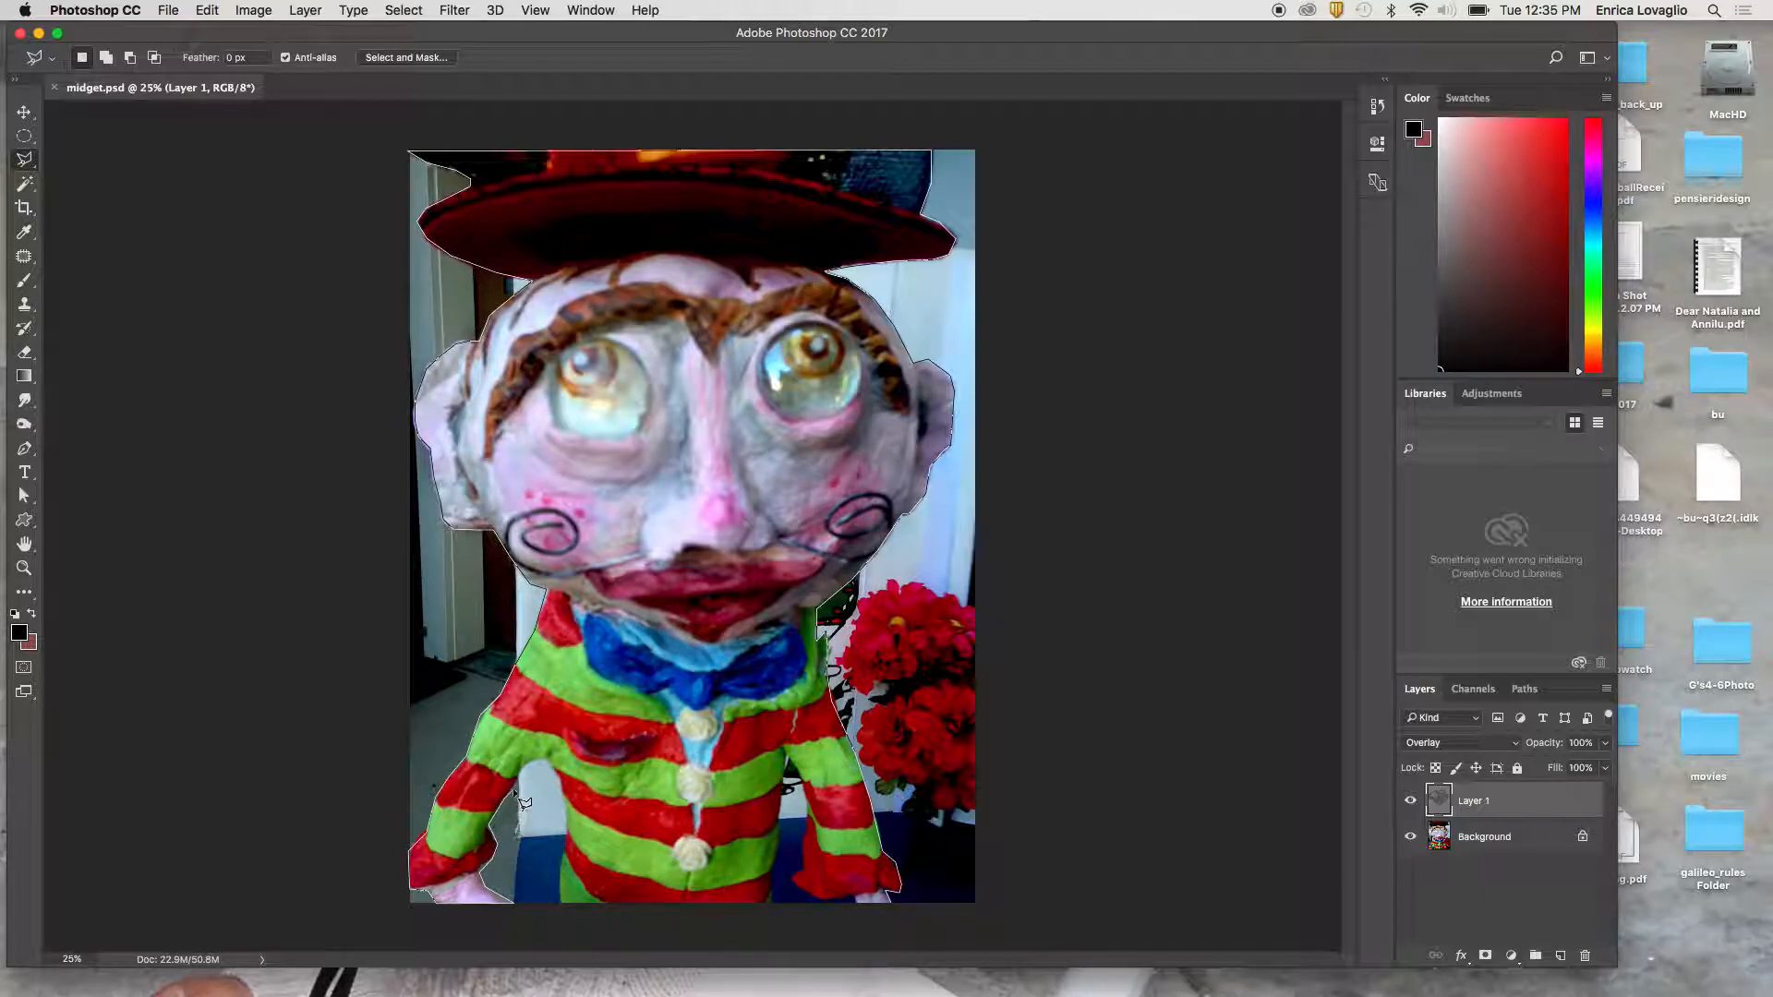
{"action": "left_click", "coordinate": [525, 763]}
{"action": "left_click", "coordinate": [547, 758]}
{"action": "left_click", "coordinate": [565, 805]}
{"action": "left_click", "coordinate": [561, 903]}
{"action": "left_click", "coordinate": [772, 904]}
{"action": "left_click", "coordinate": [784, 755]}
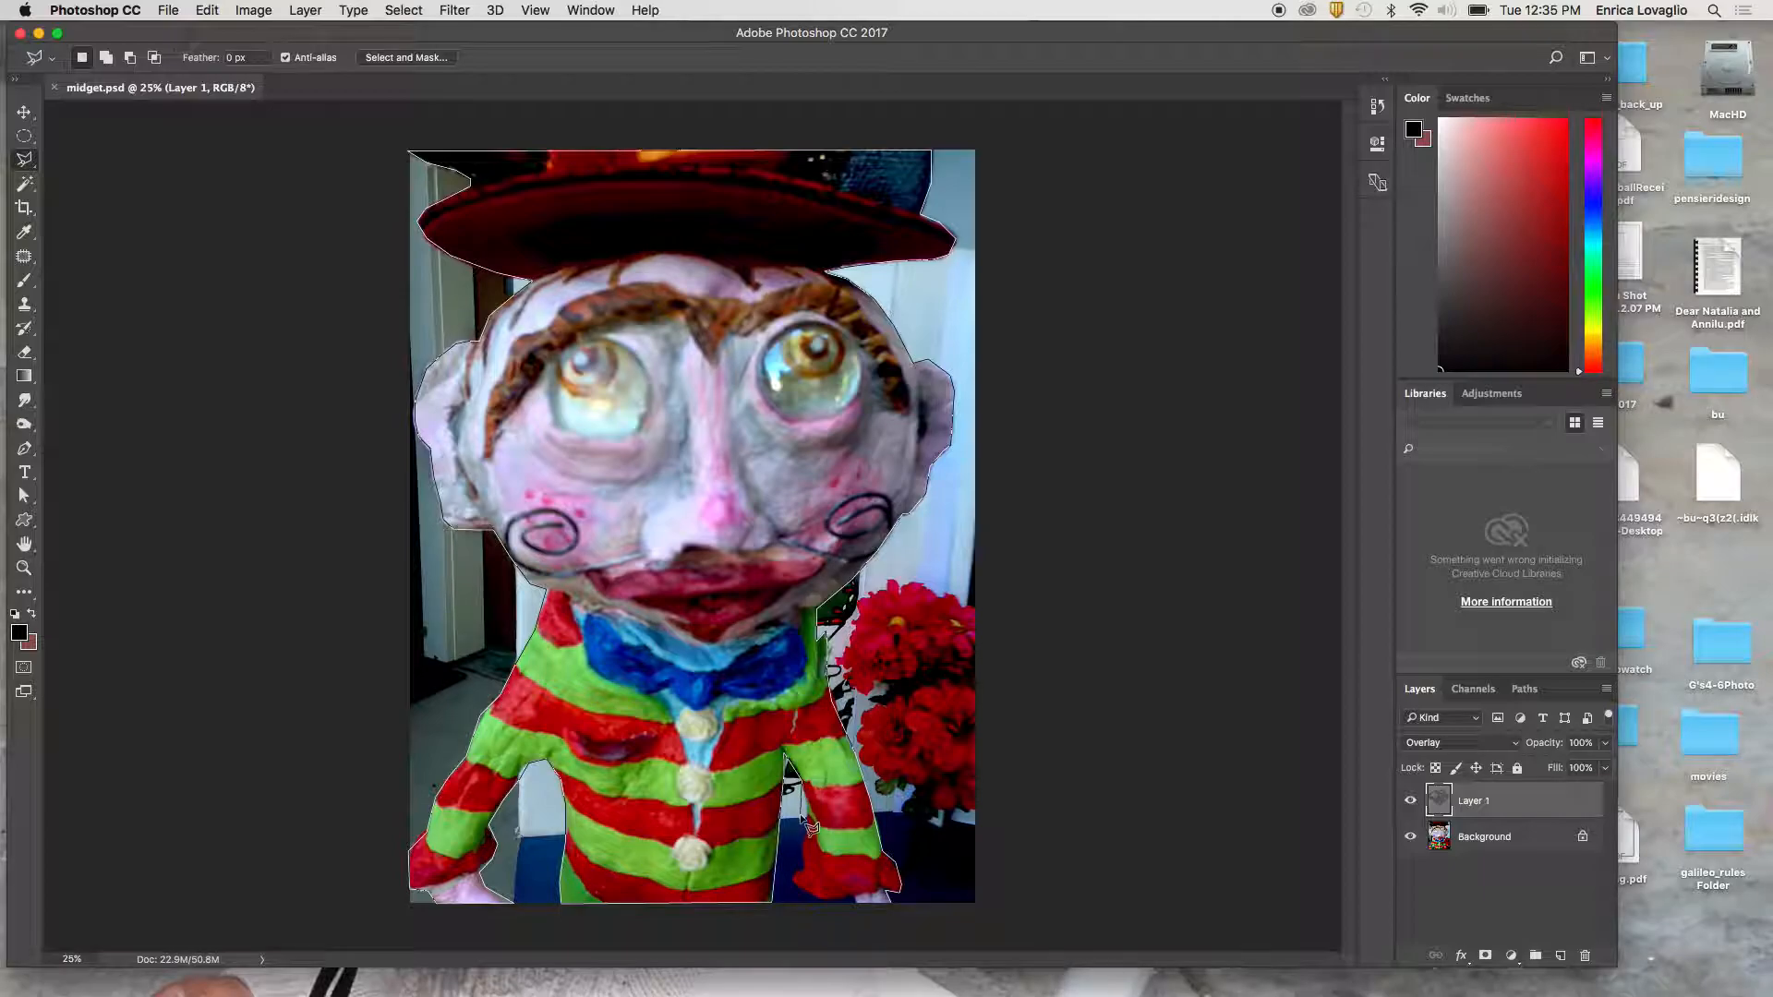
{"action": "left_click", "coordinate": [792, 878]}
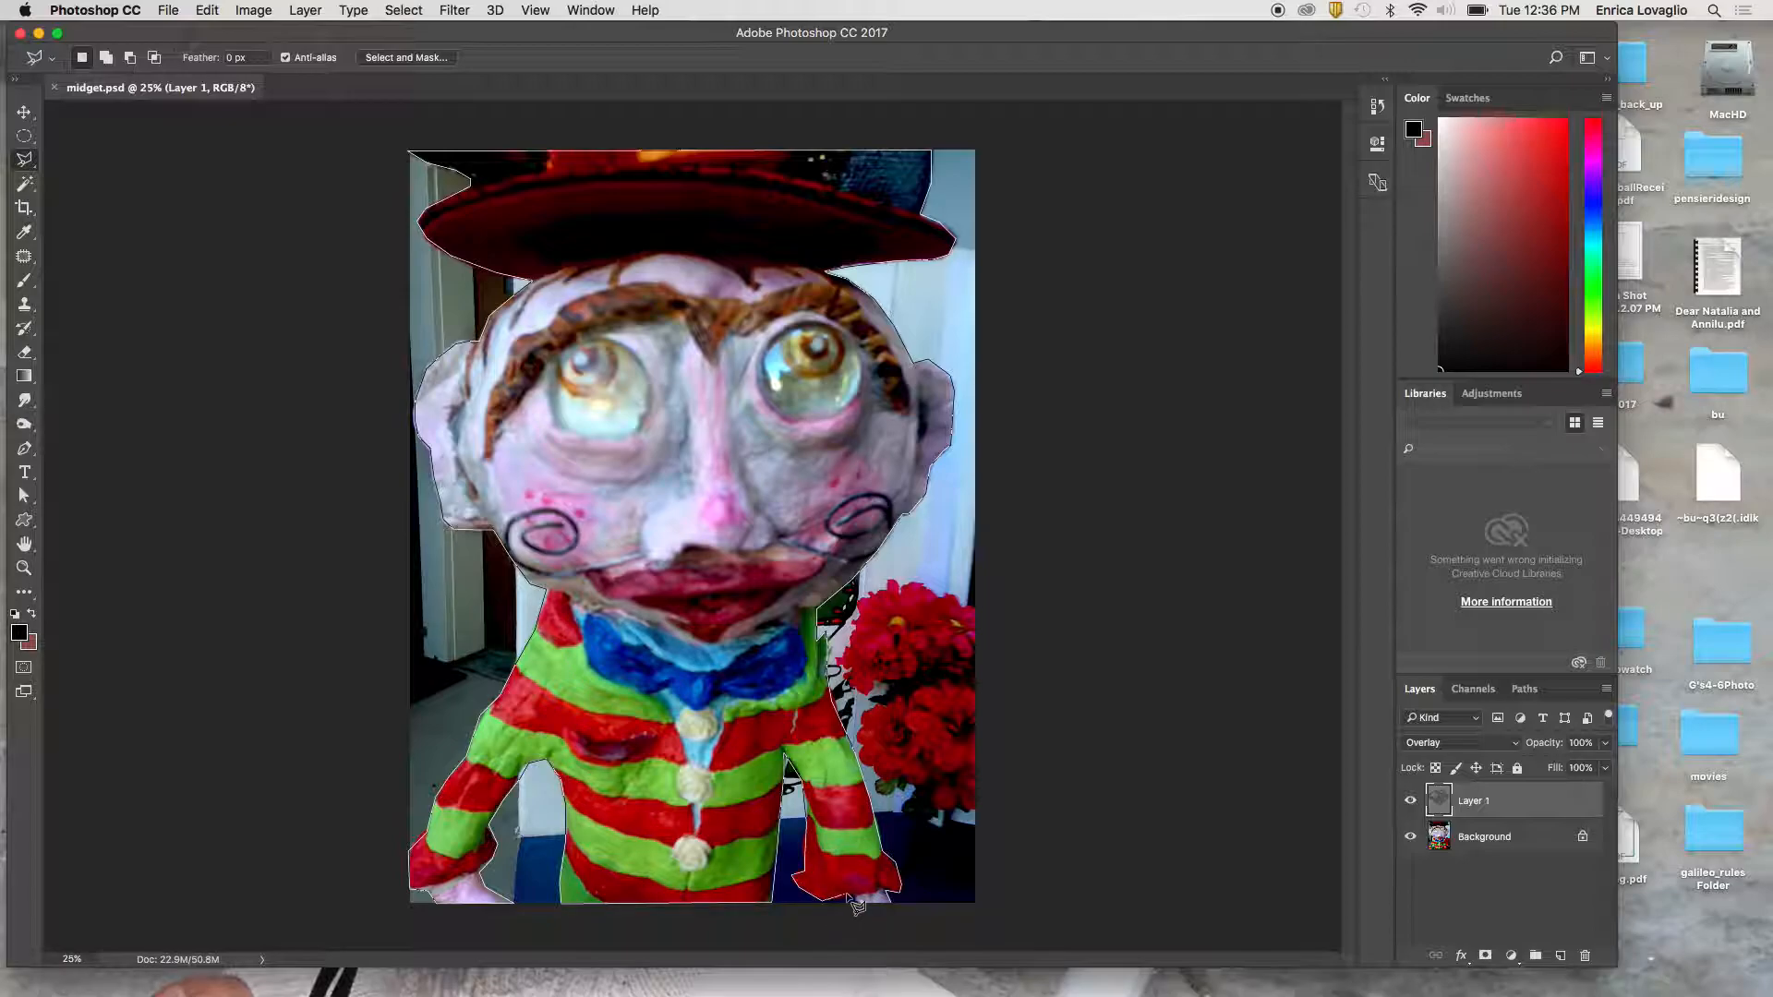
{"action": "left_click", "coordinate": [893, 905]}
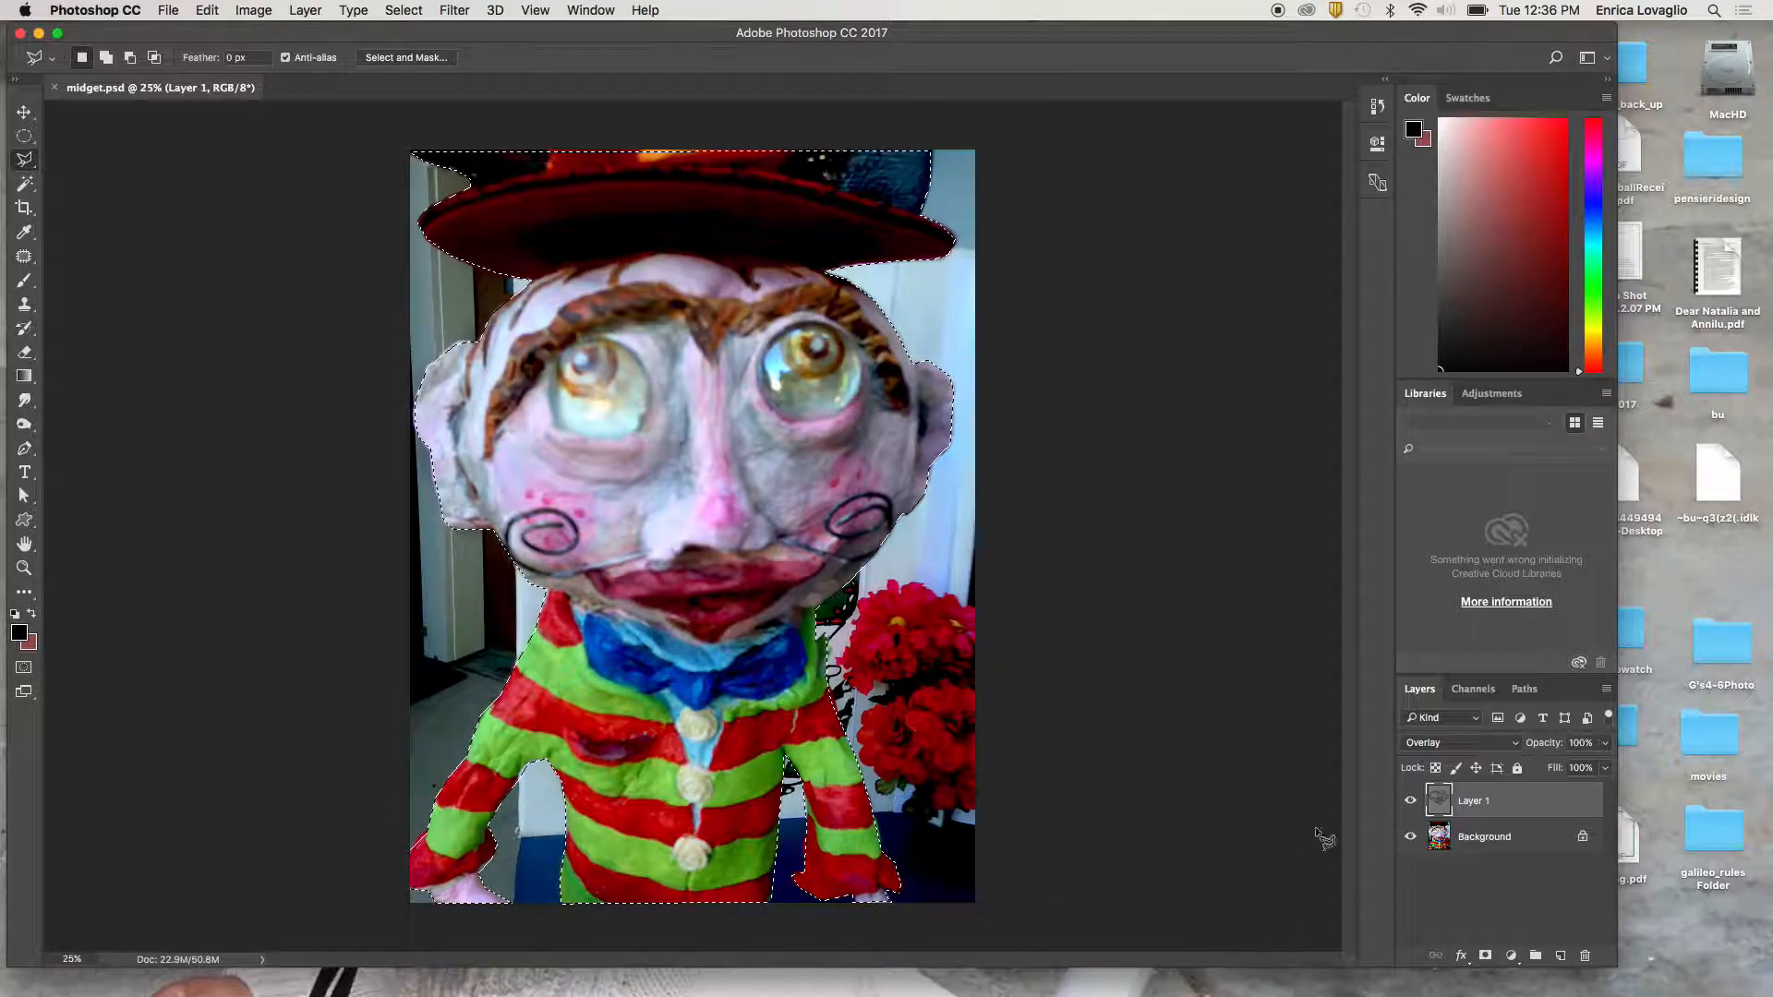
Step: Save the puppet selection as a new alpha channel and deselect it
{"action": "left_click", "coordinate": [1472, 693]}
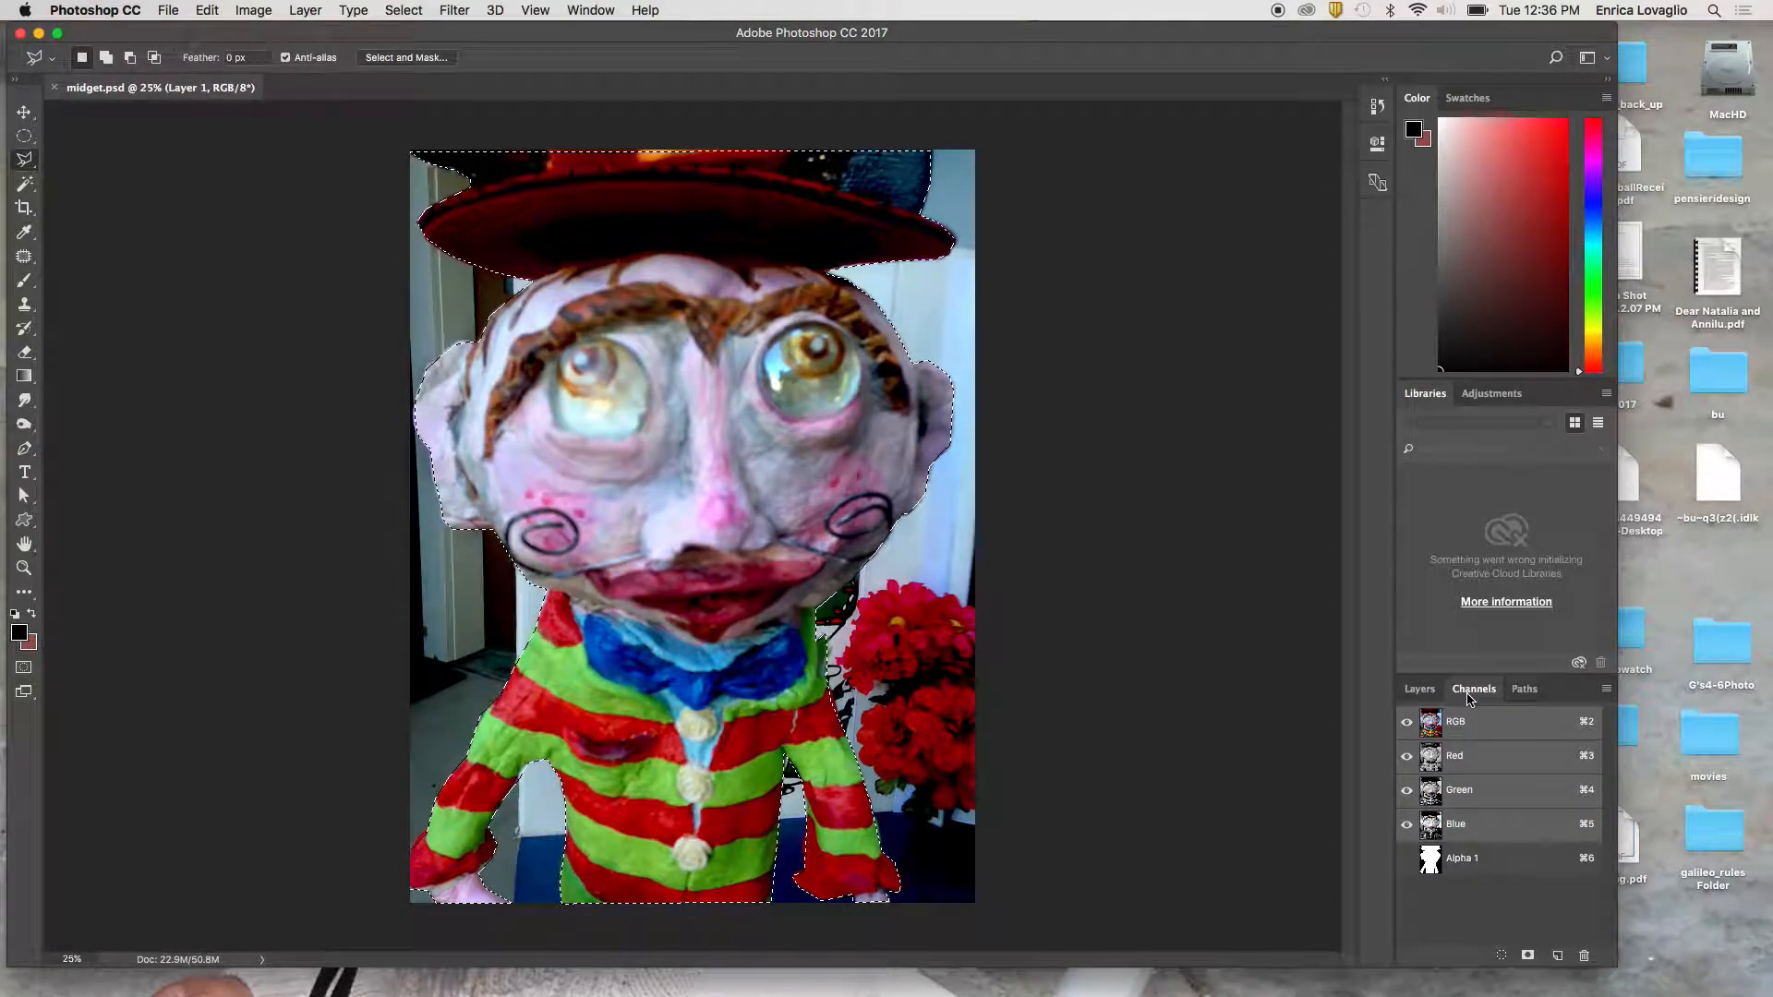
{"action": "left_click", "coordinate": [1527, 956]}
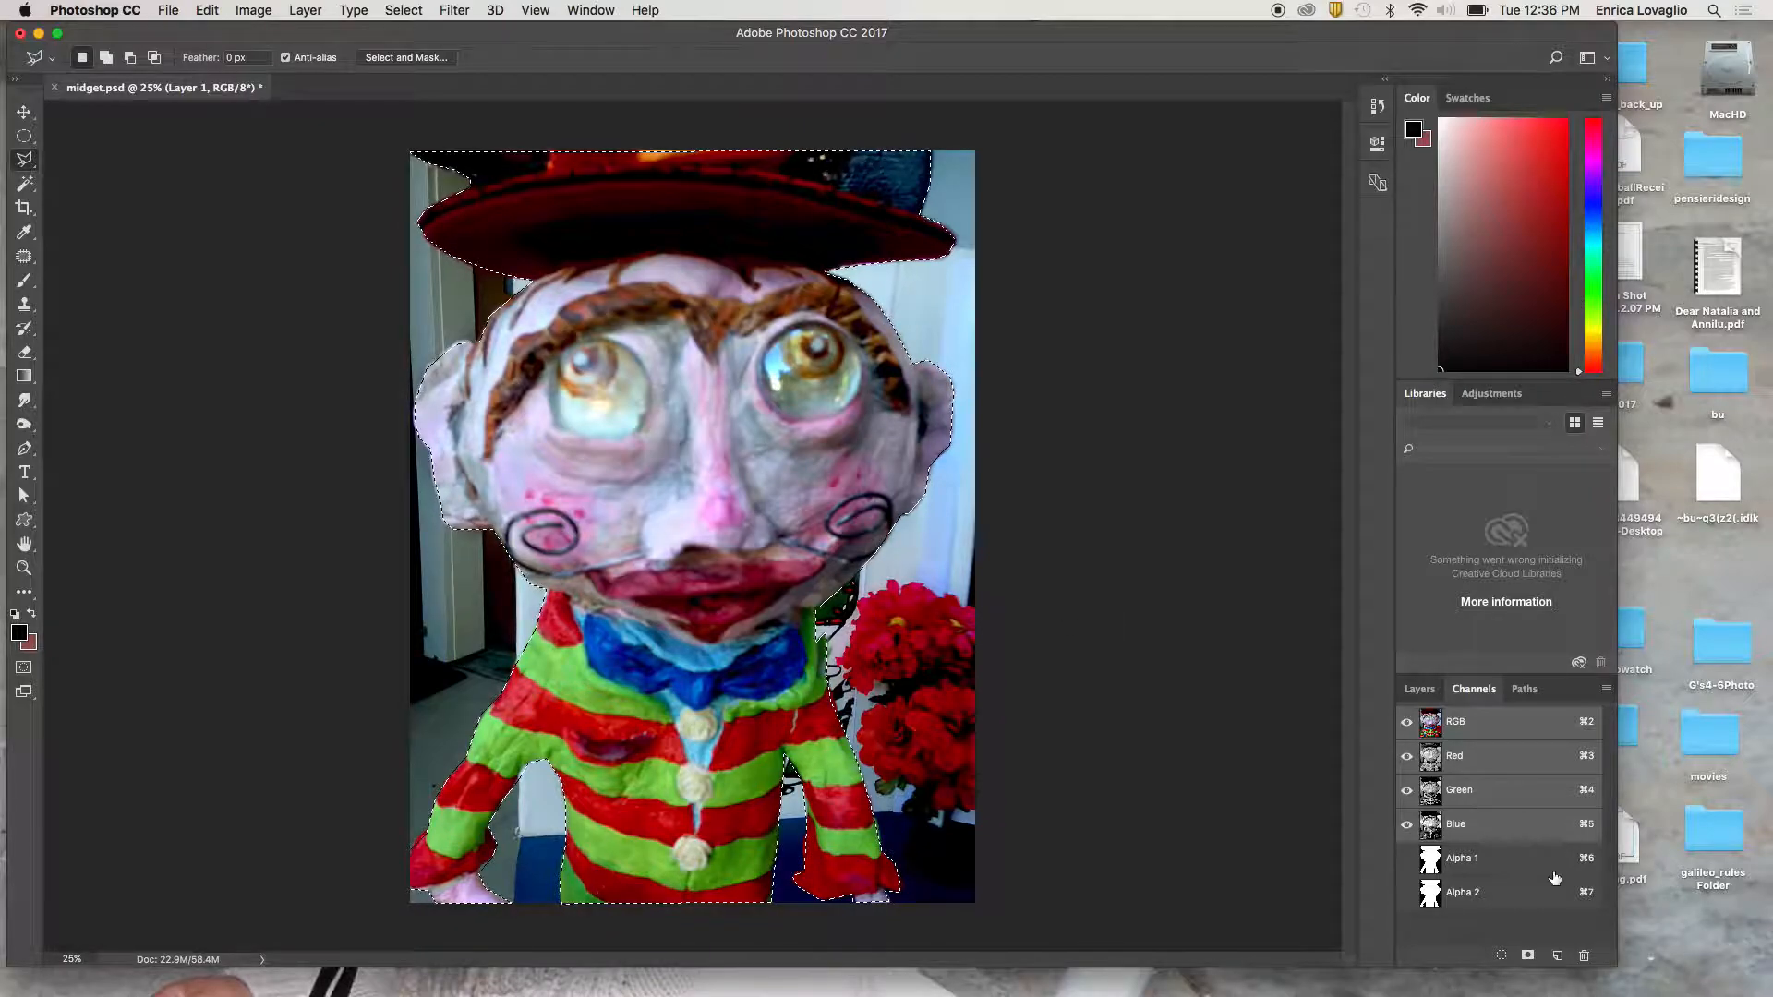
{"action": "key", "text": "super+d"}
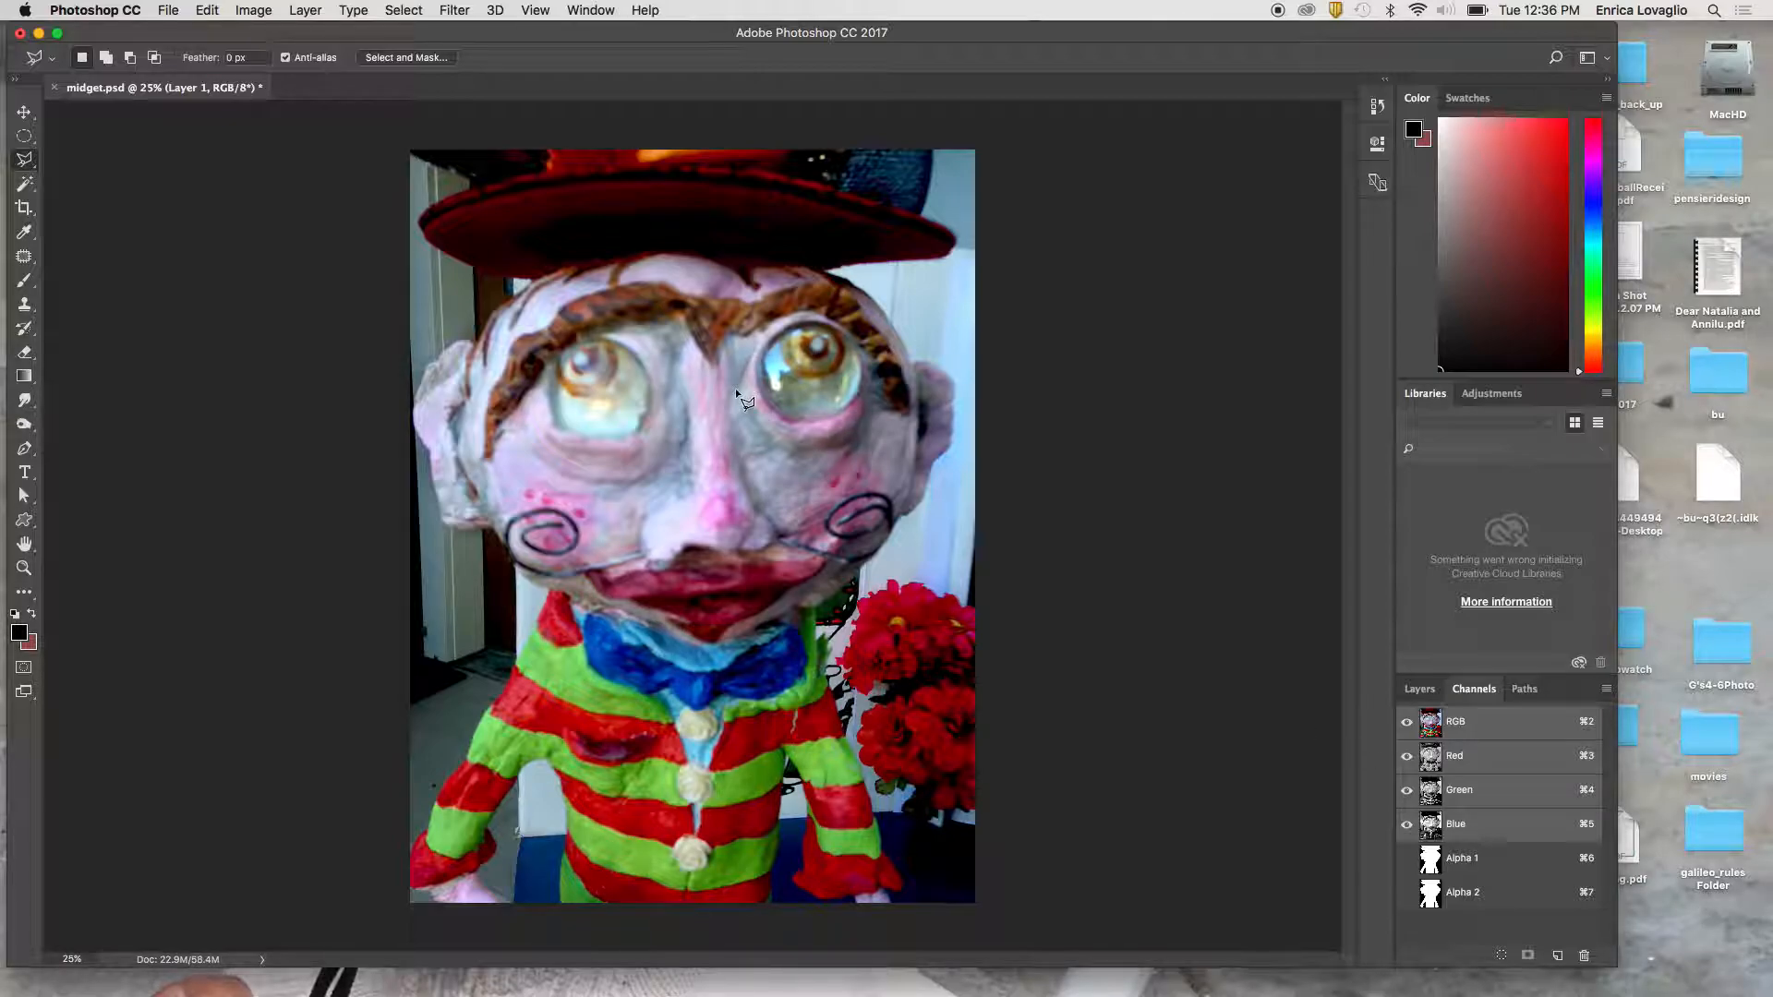
Step: Save the image as midget1.psd in the puppets folder in Photoshop format, keeping alpha channels, layers and maximum compatibility
{"action": "left_click", "coordinate": [168, 10]}
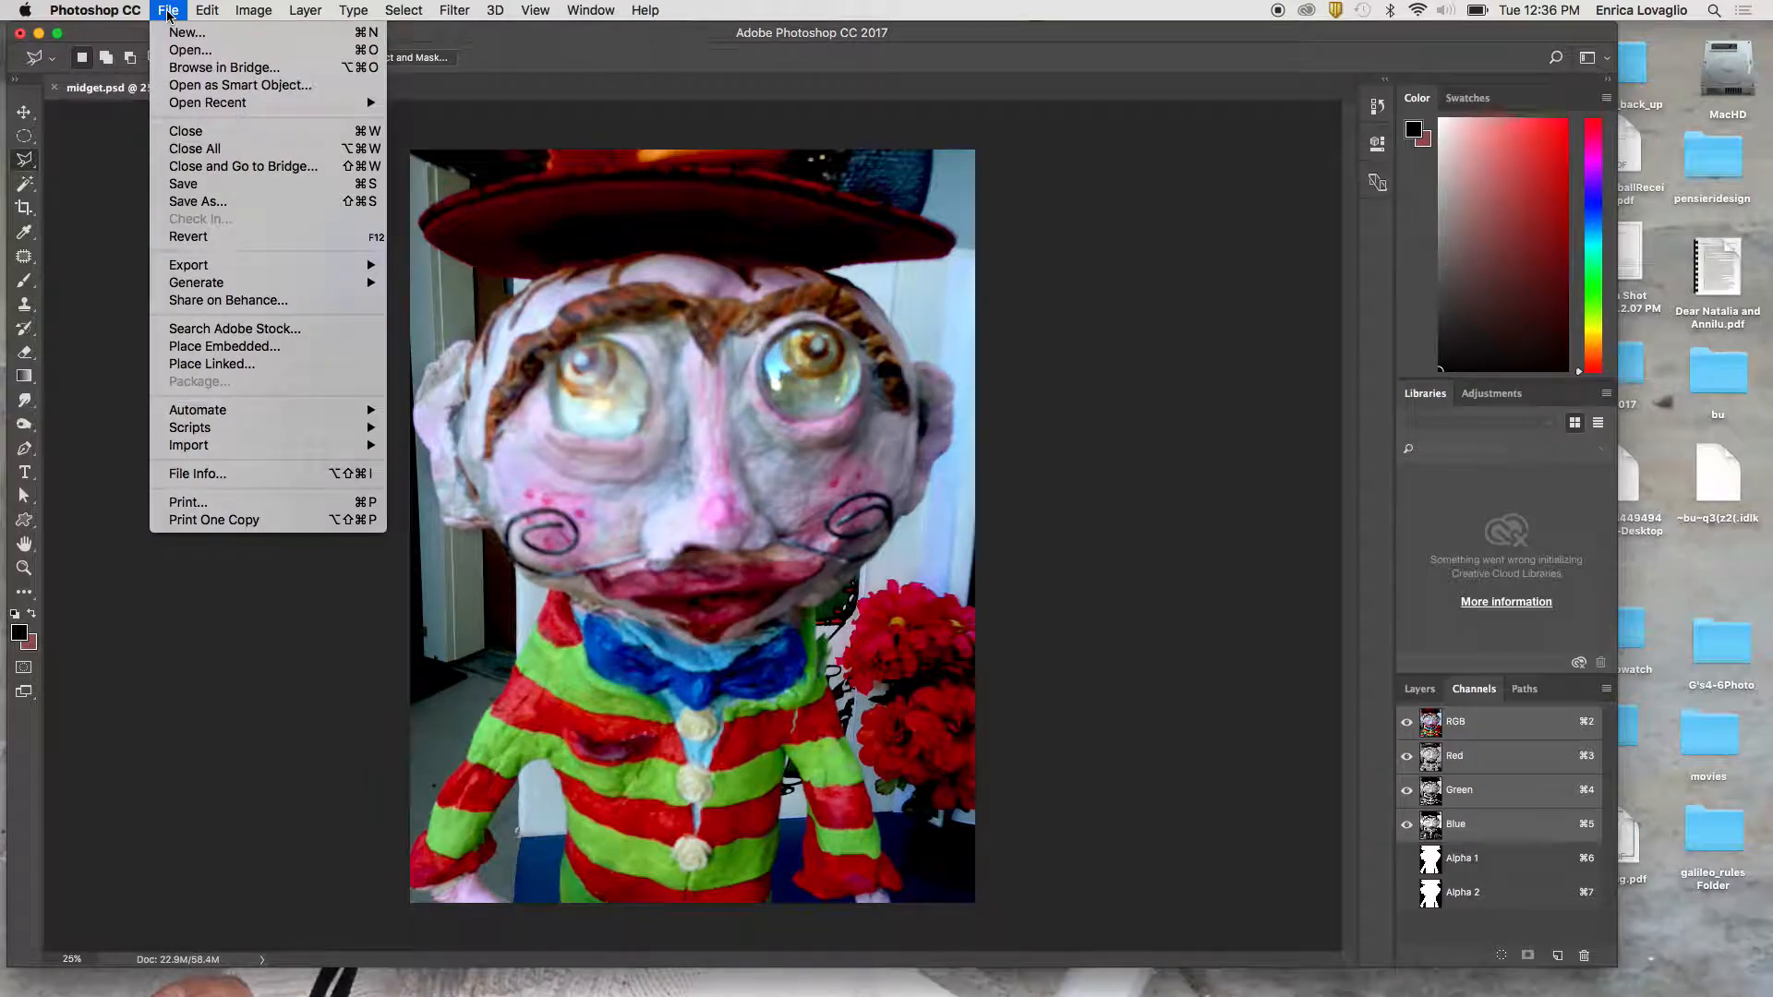
{"action": "left_click", "coordinate": [218, 202]}
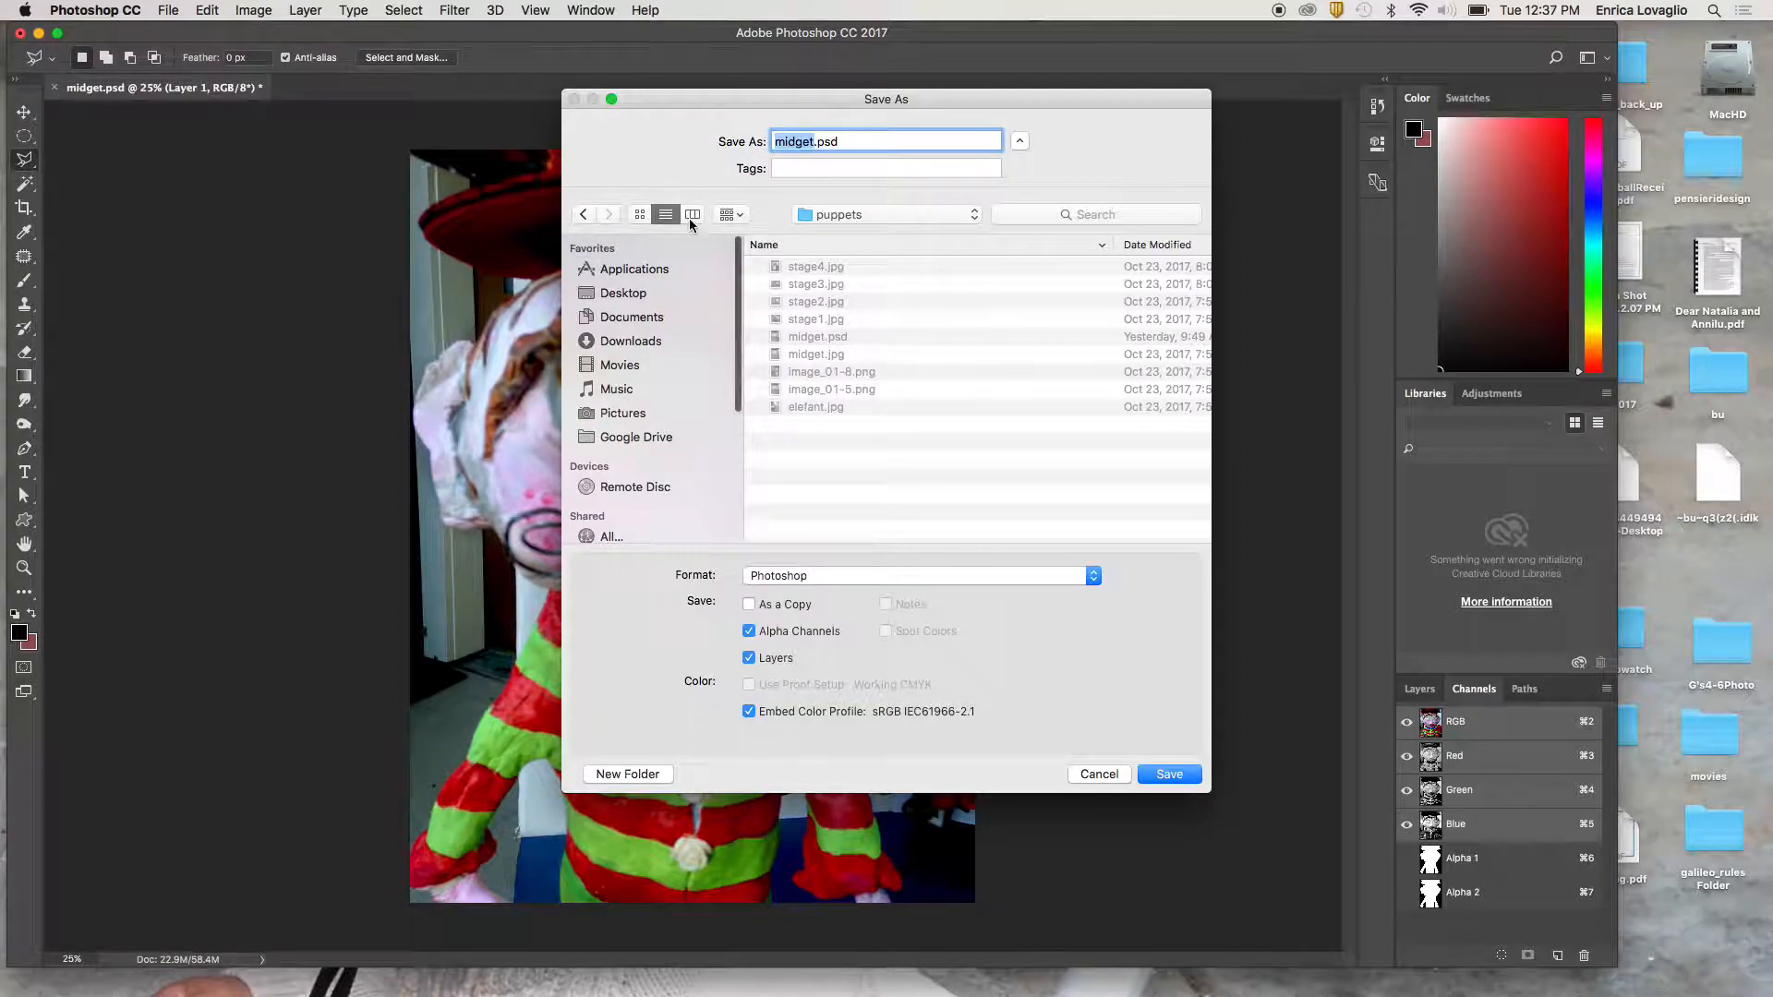
{"action": "left_click", "coordinate": [813, 143]}
{"action": "type", "text": "1"}
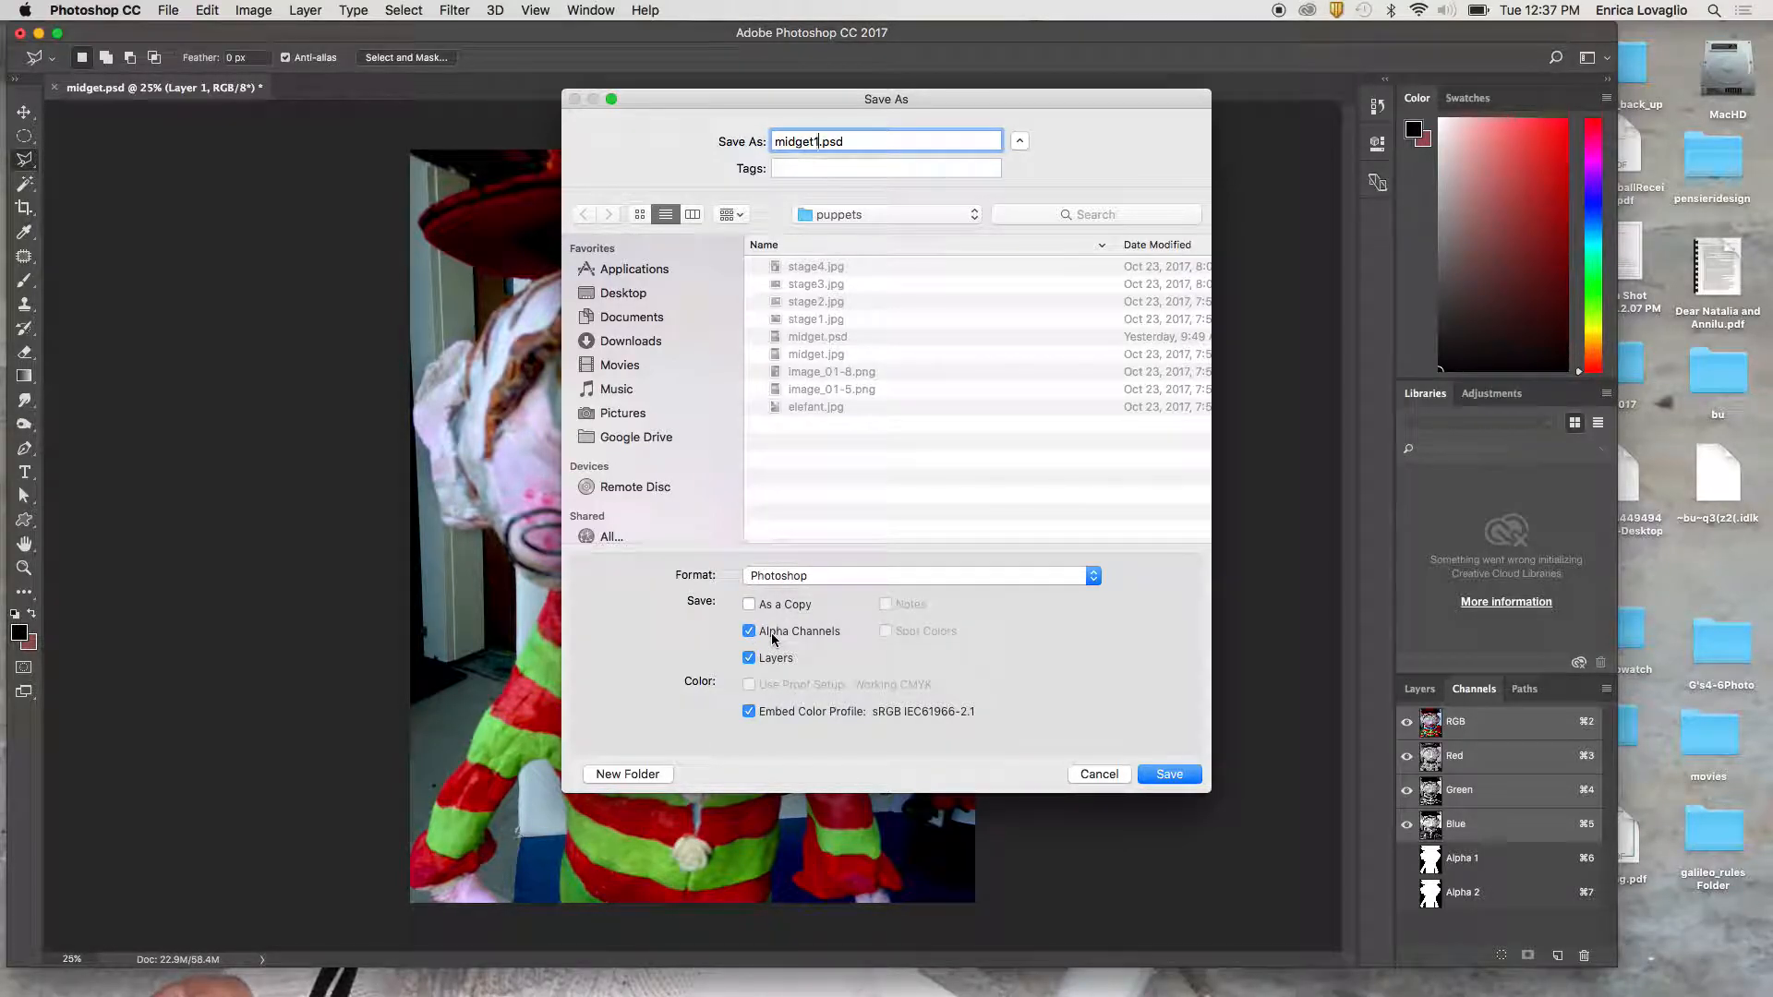
{"action": "left_click", "coordinate": [1173, 773]}
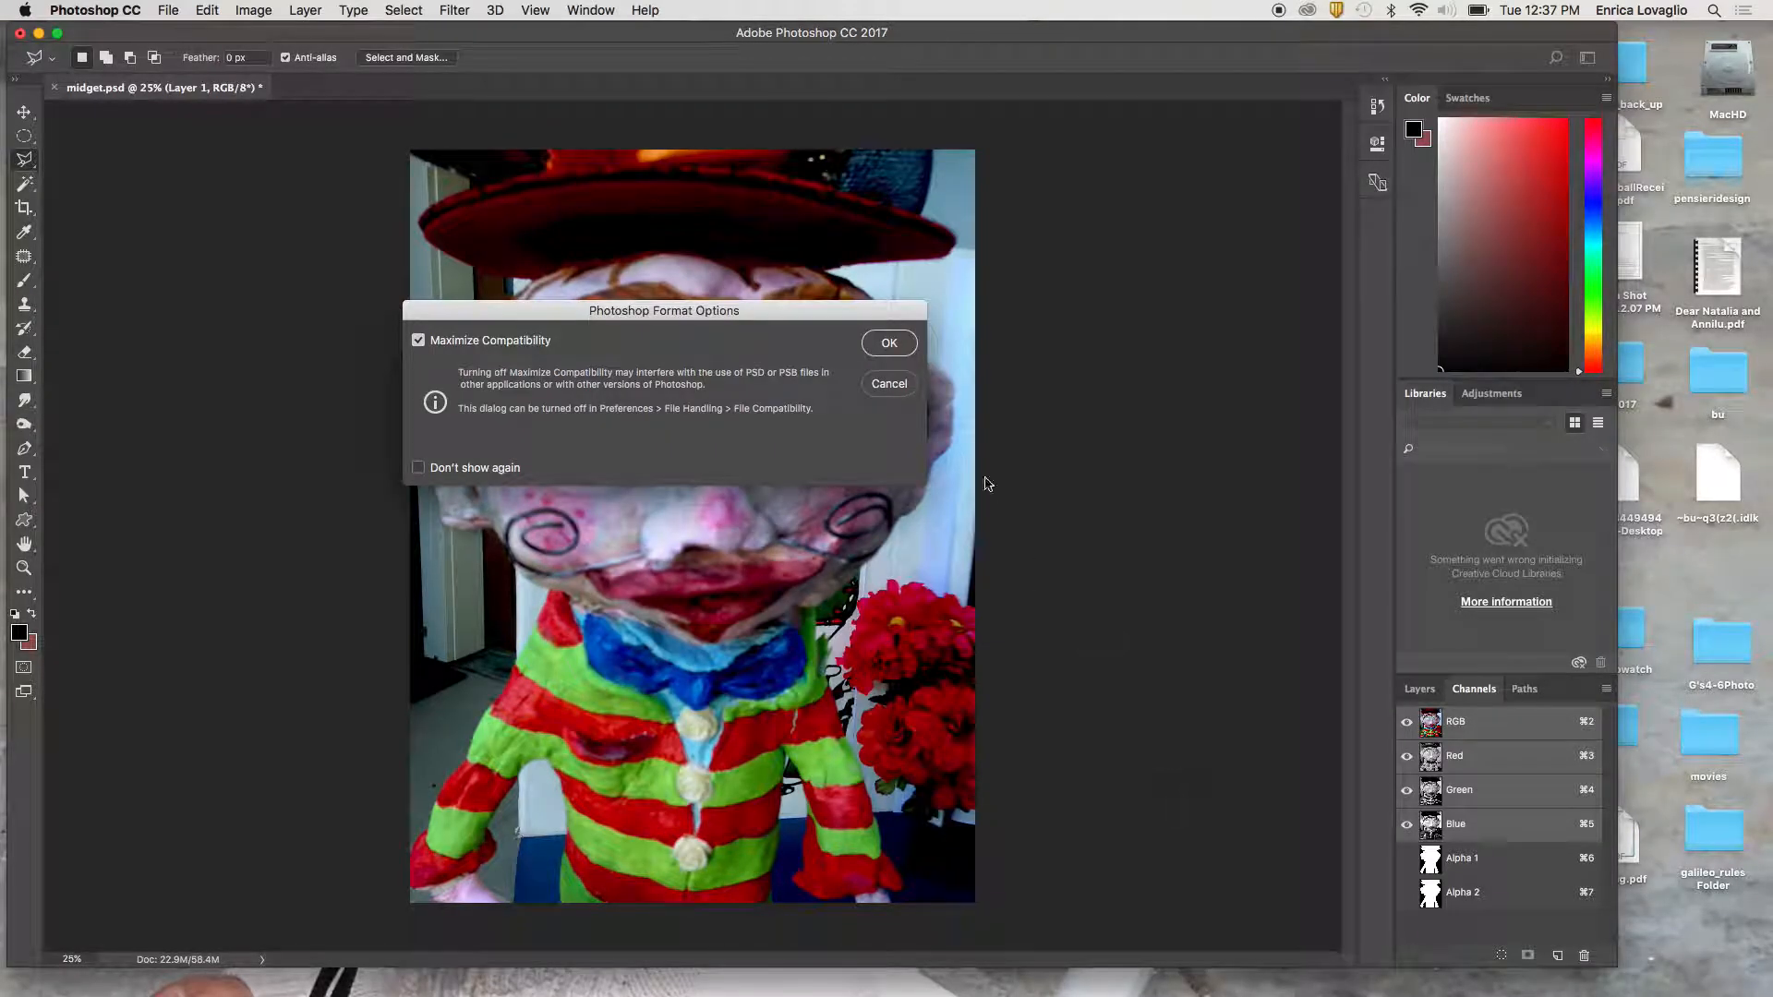
{"action": "left_click", "coordinate": [891, 341]}
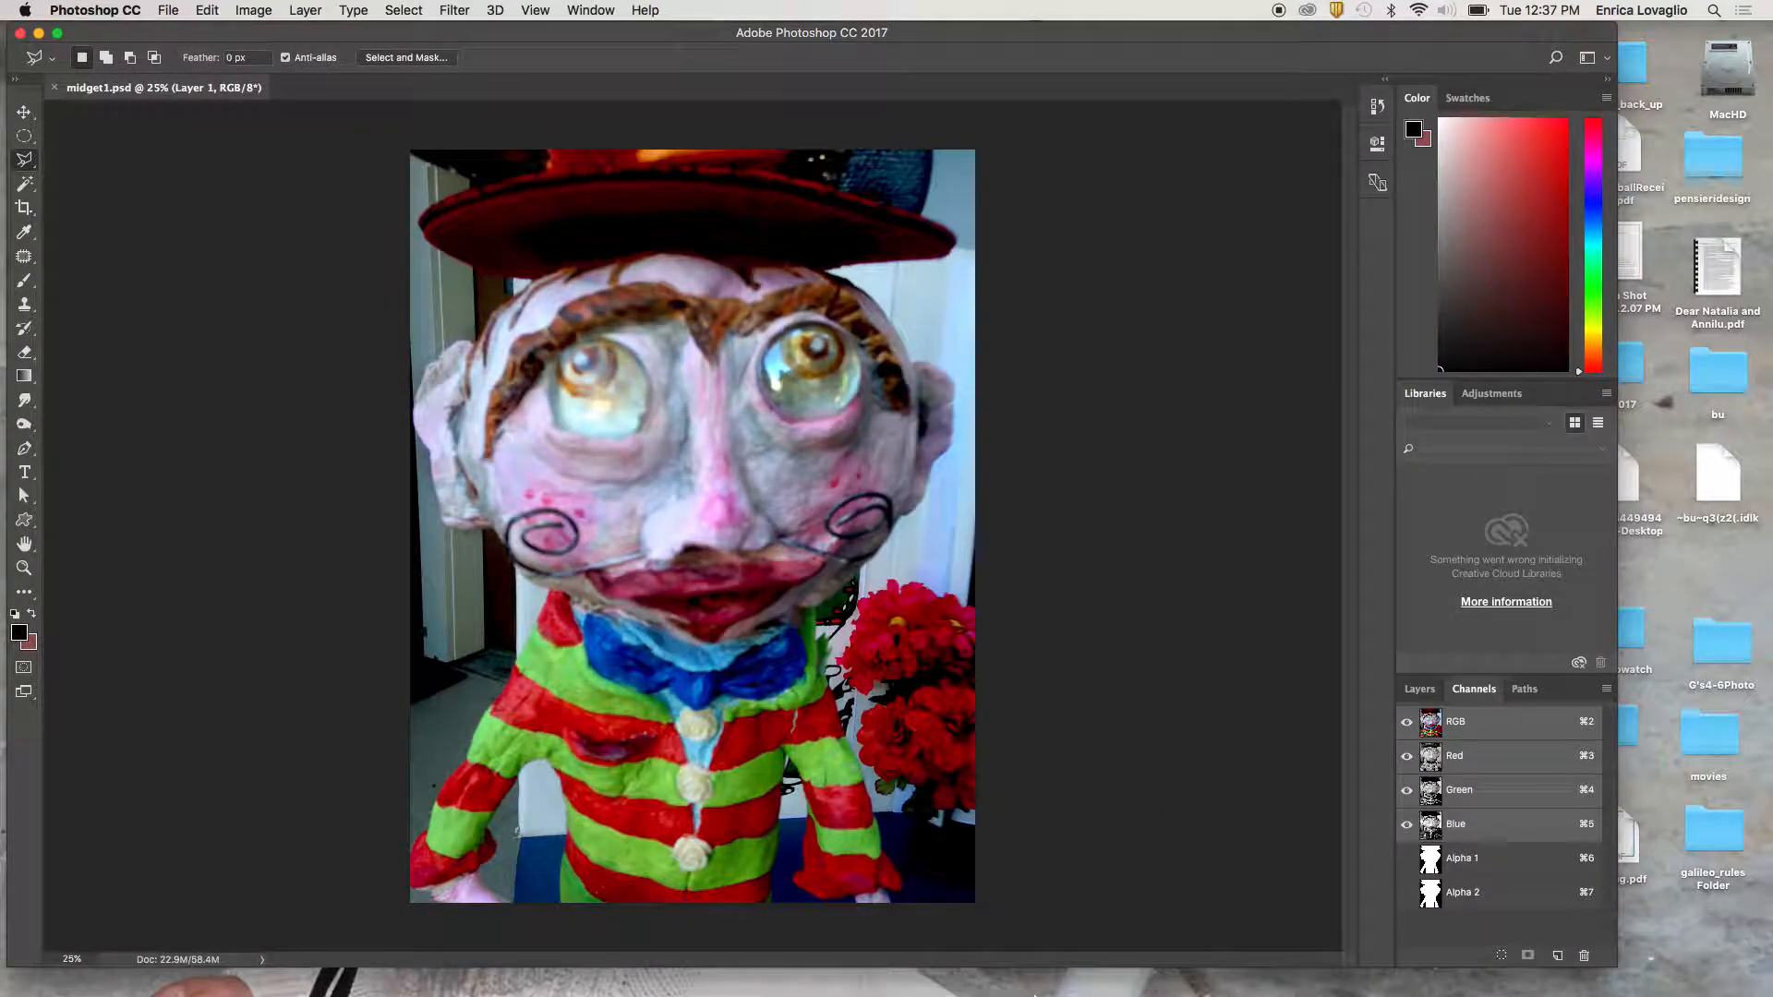
Step: Switch to InDesign and close the bu.indd document
{"action": "mouse_move", "coordinate": [976, 991]}
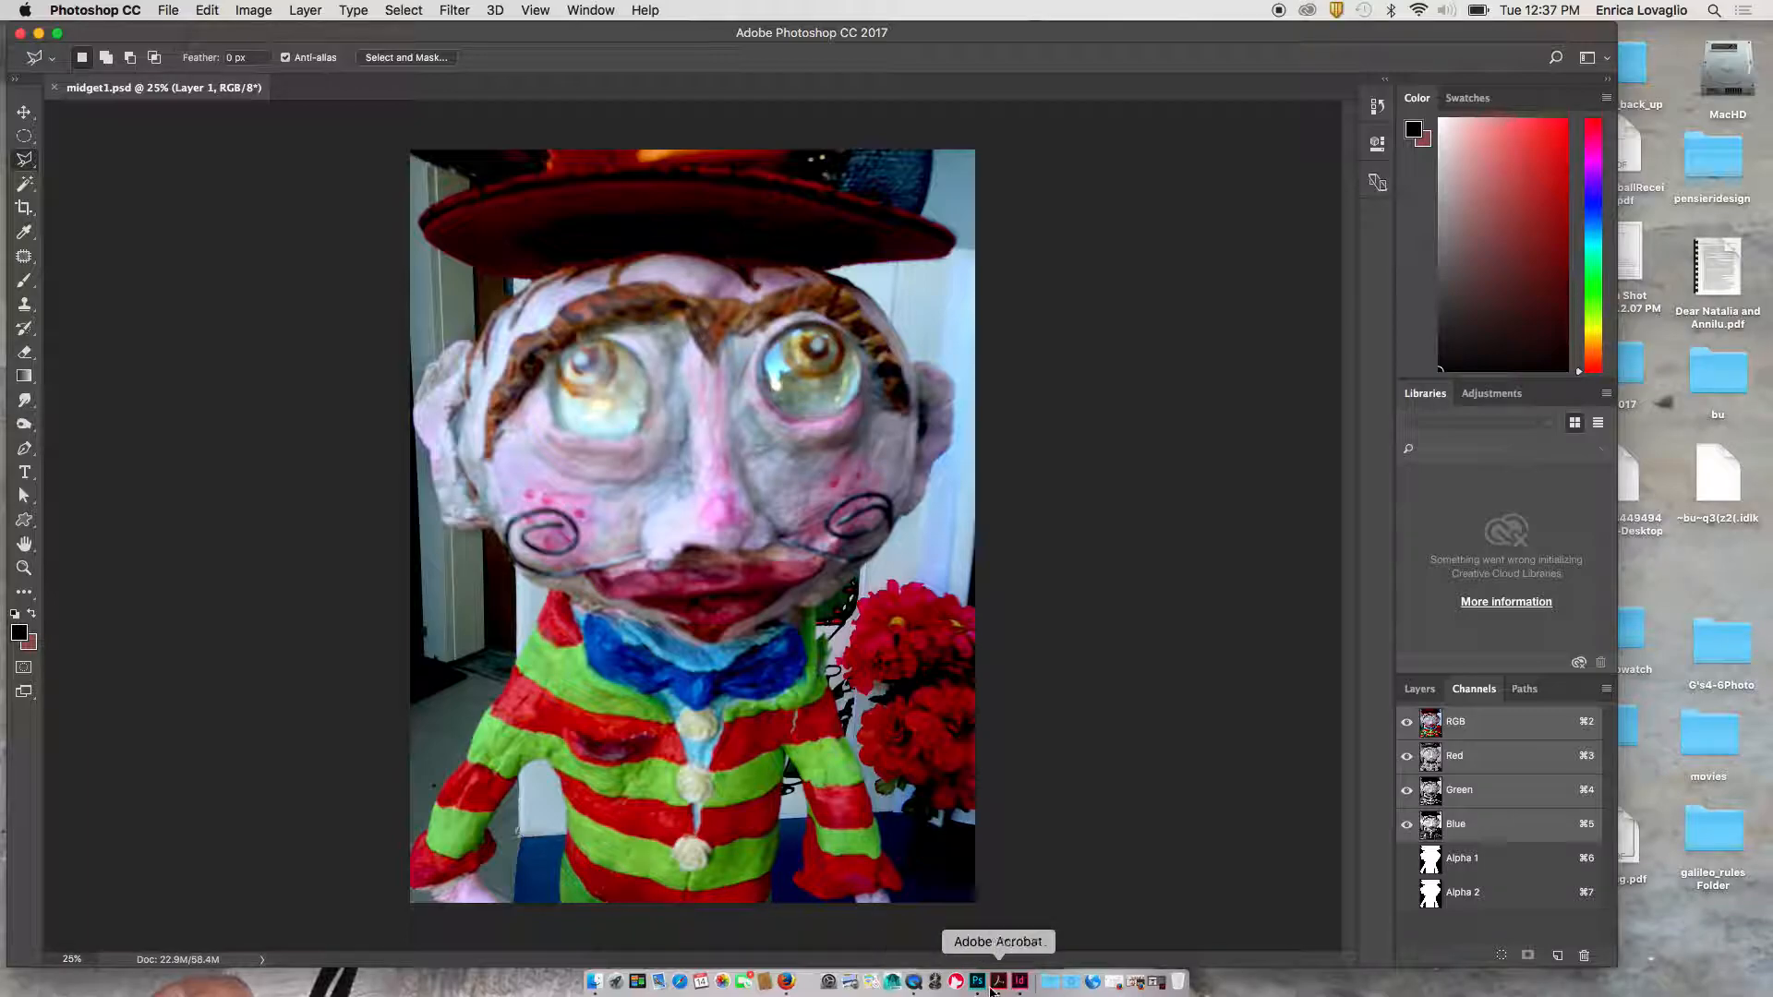
{"action": "left_click", "coordinate": [1020, 984]}
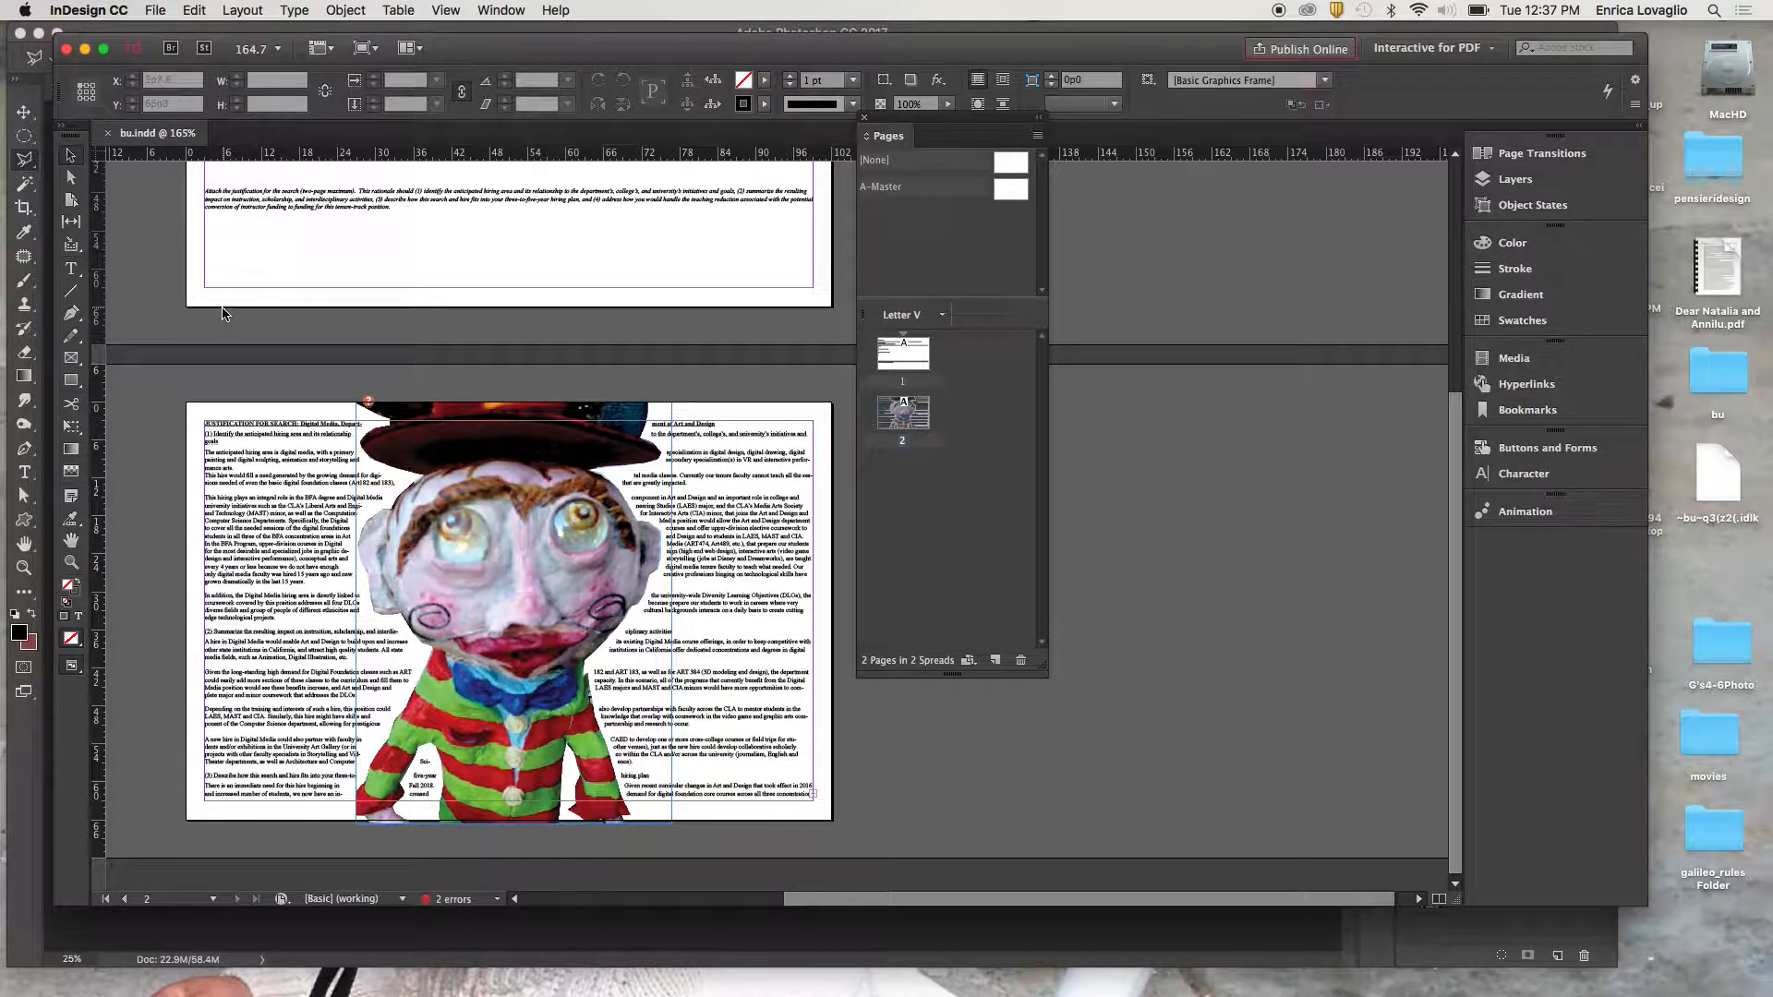
{"action": "left_click", "coordinate": [108, 133]}
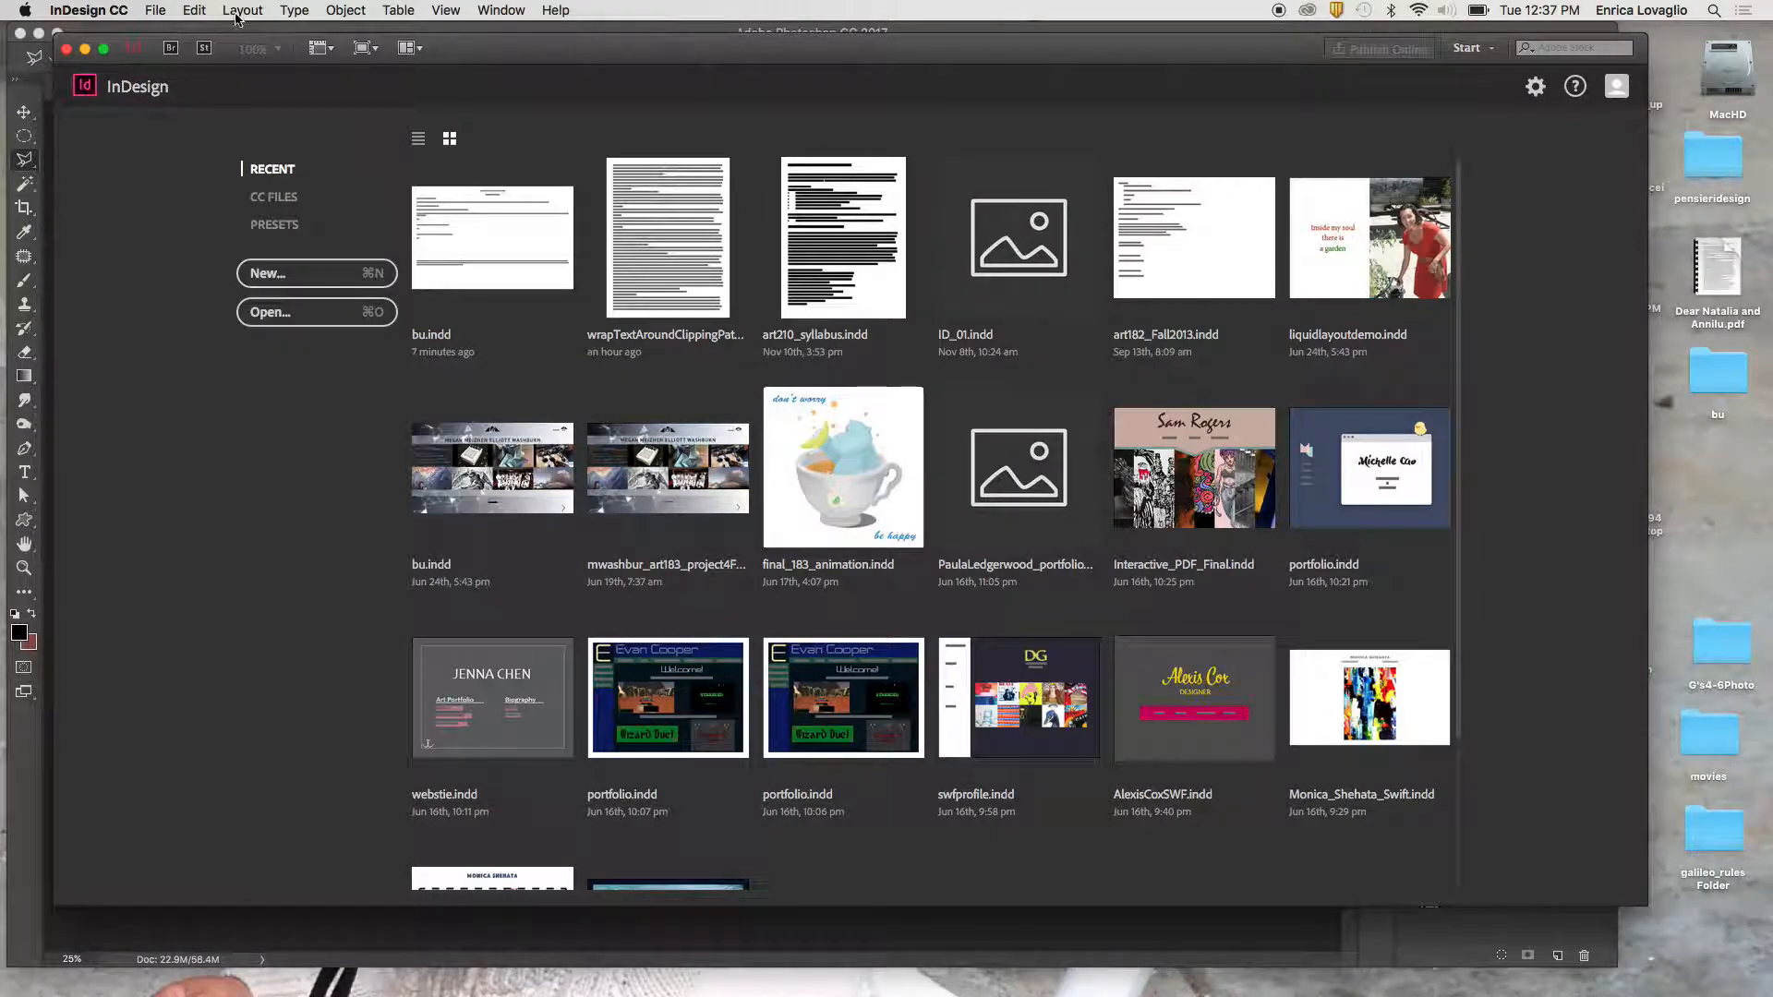
Step: Start a new document with facing pages off, Tabloid page size and landscape orientation, and expand the bleed and slug settings
{"action": "left_click", "coordinate": [154, 10]}
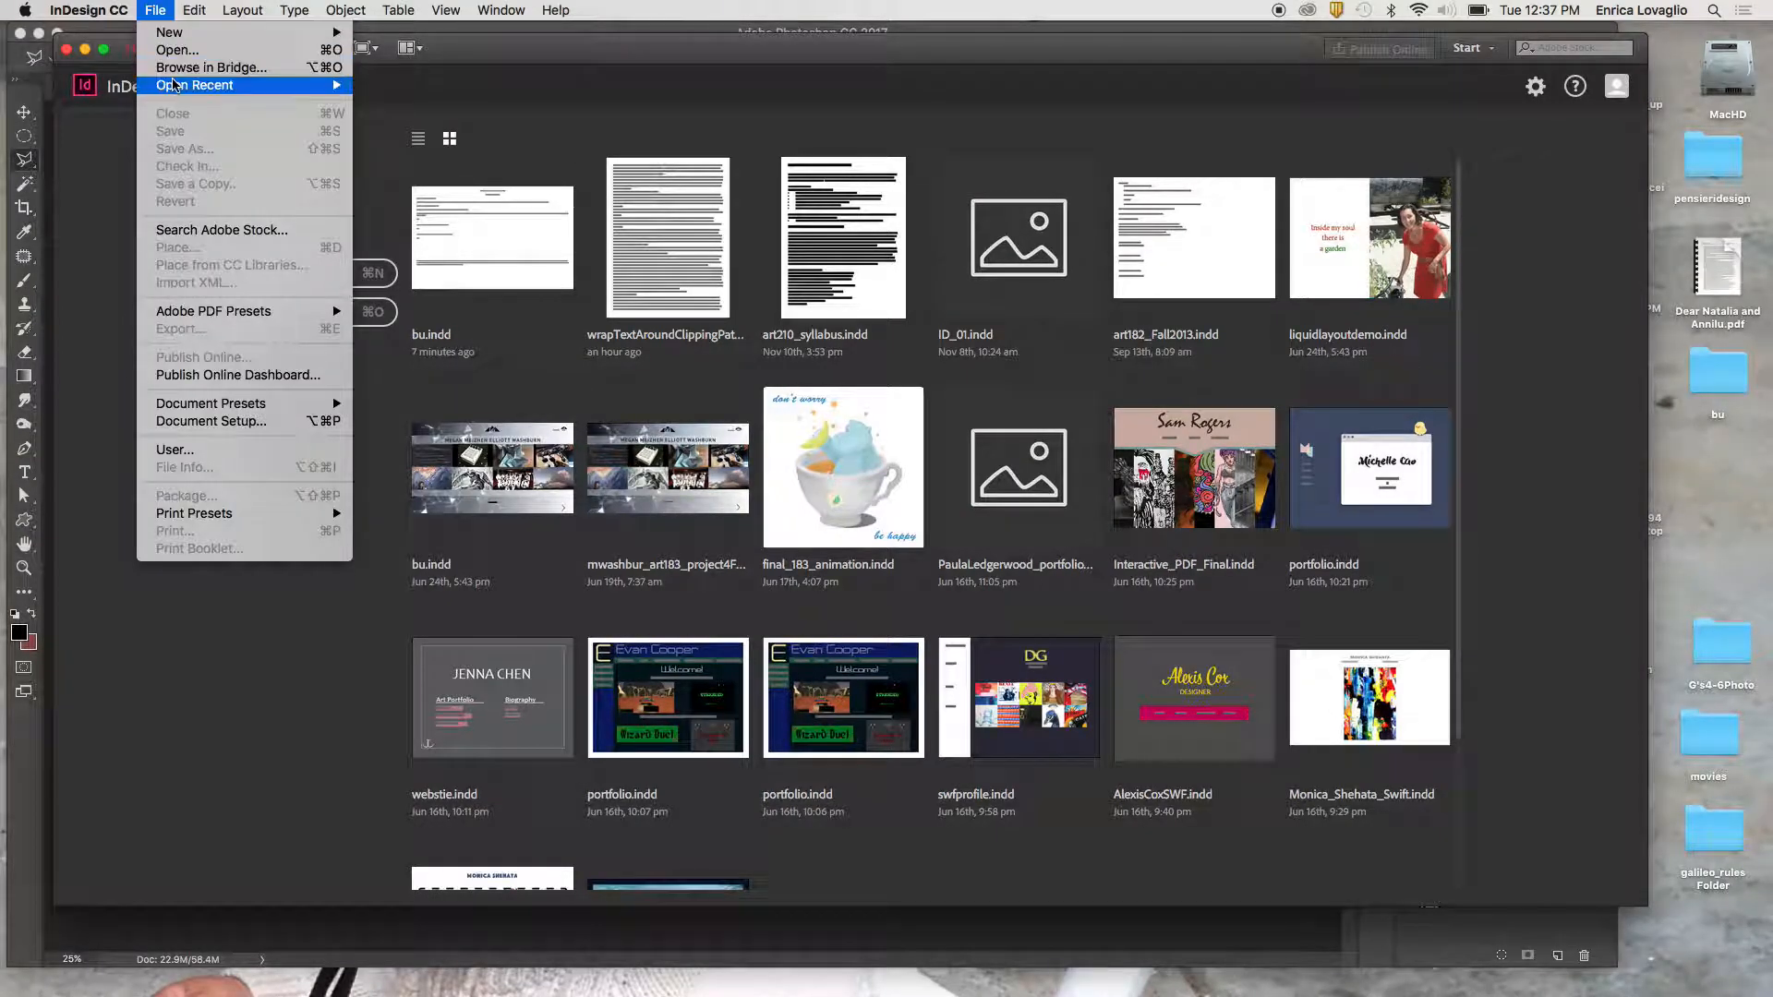
{"action": "mouse_move", "coordinate": [198, 33]}
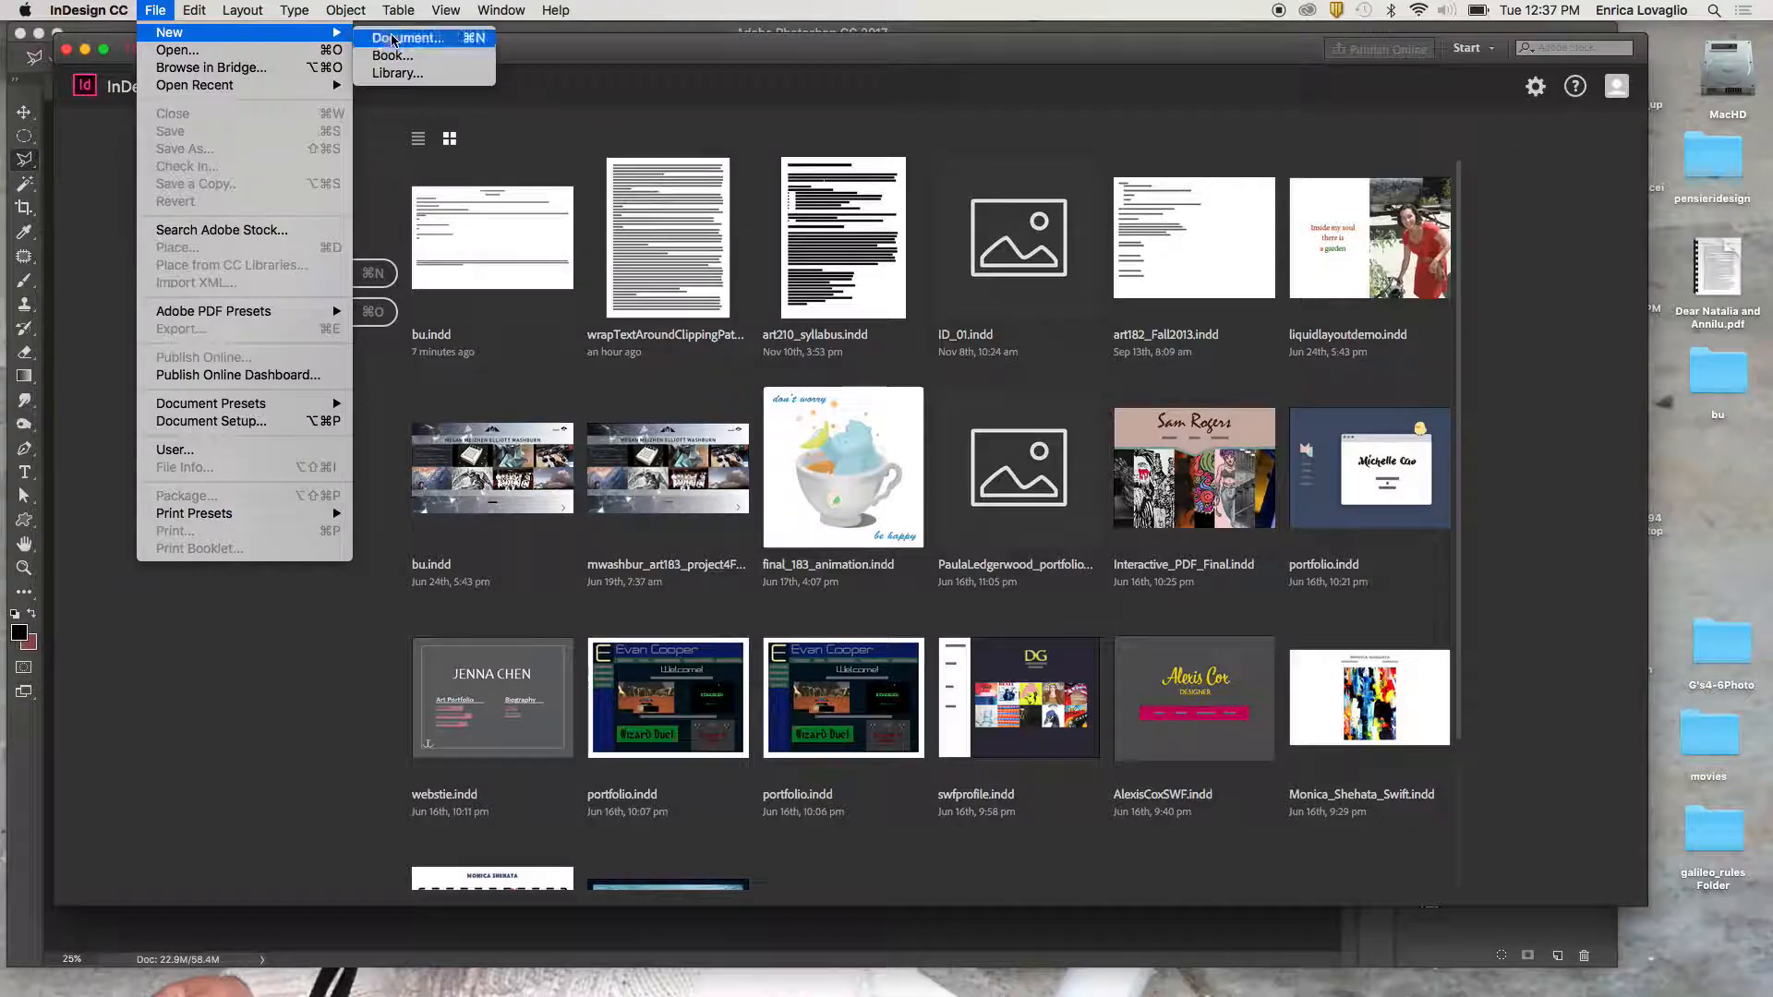
{"action": "left_click", "coordinate": [393, 39]}
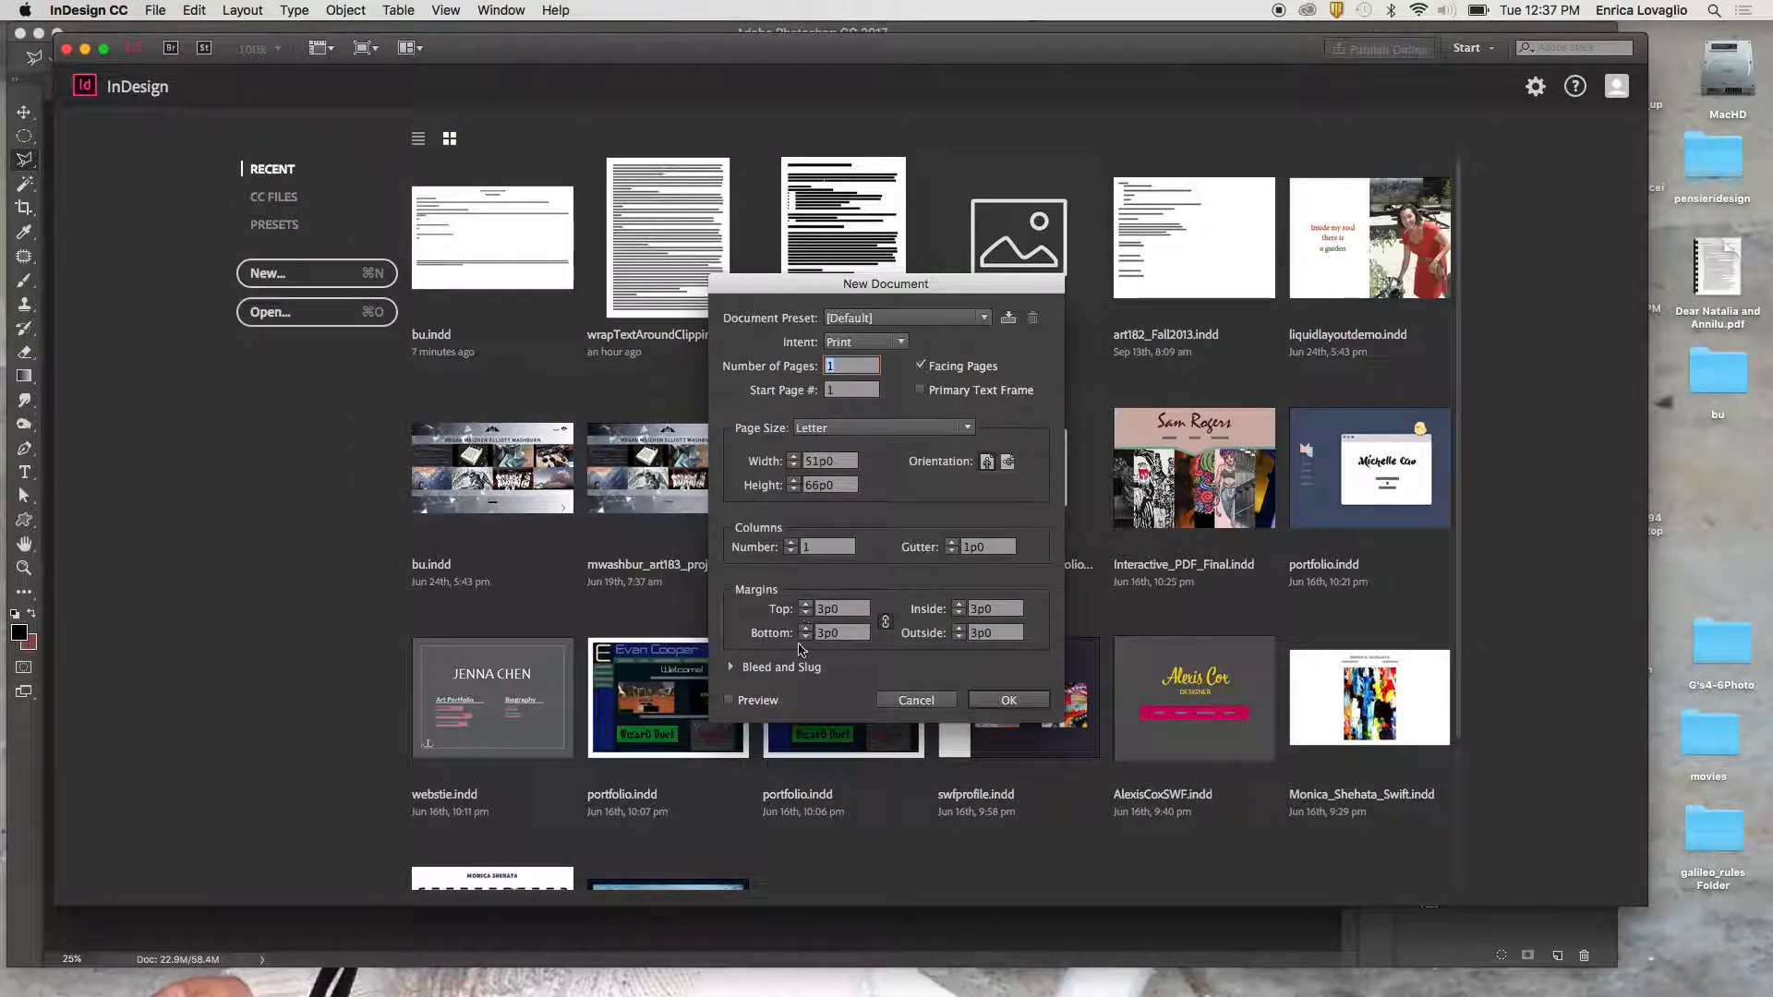
{"action": "left_click", "coordinate": [731, 666]}
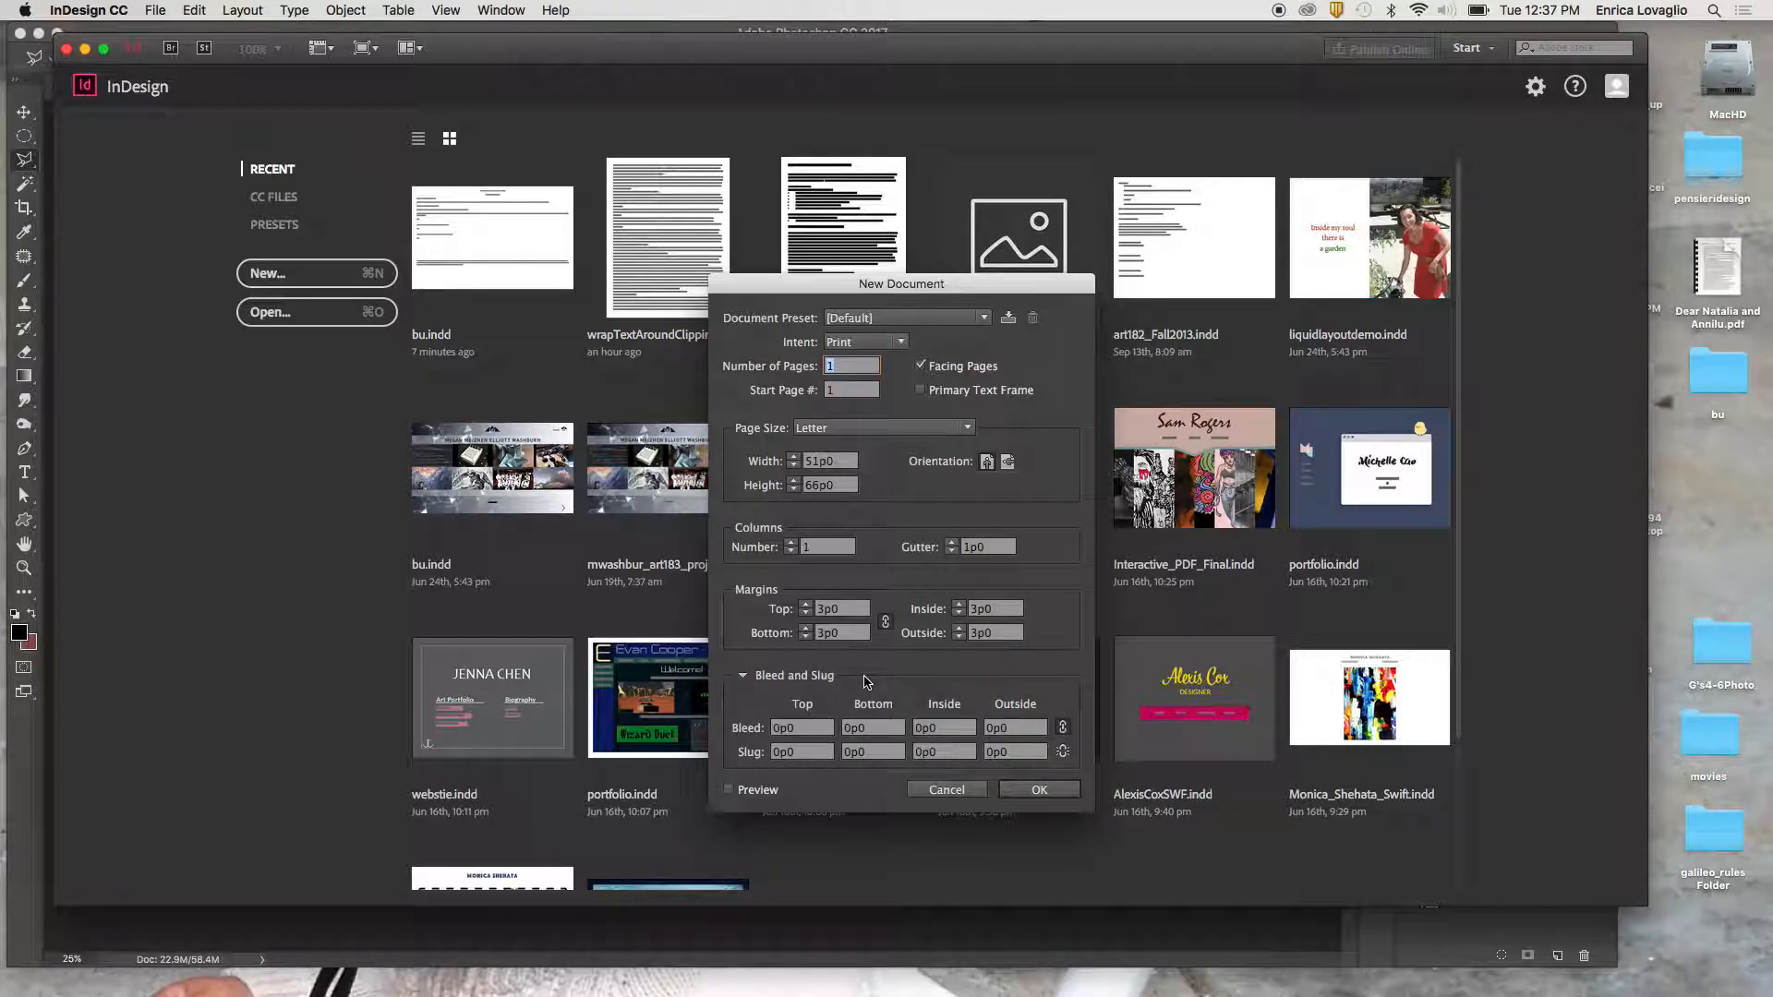
{"action": "left_click", "coordinate": [920, 367]}
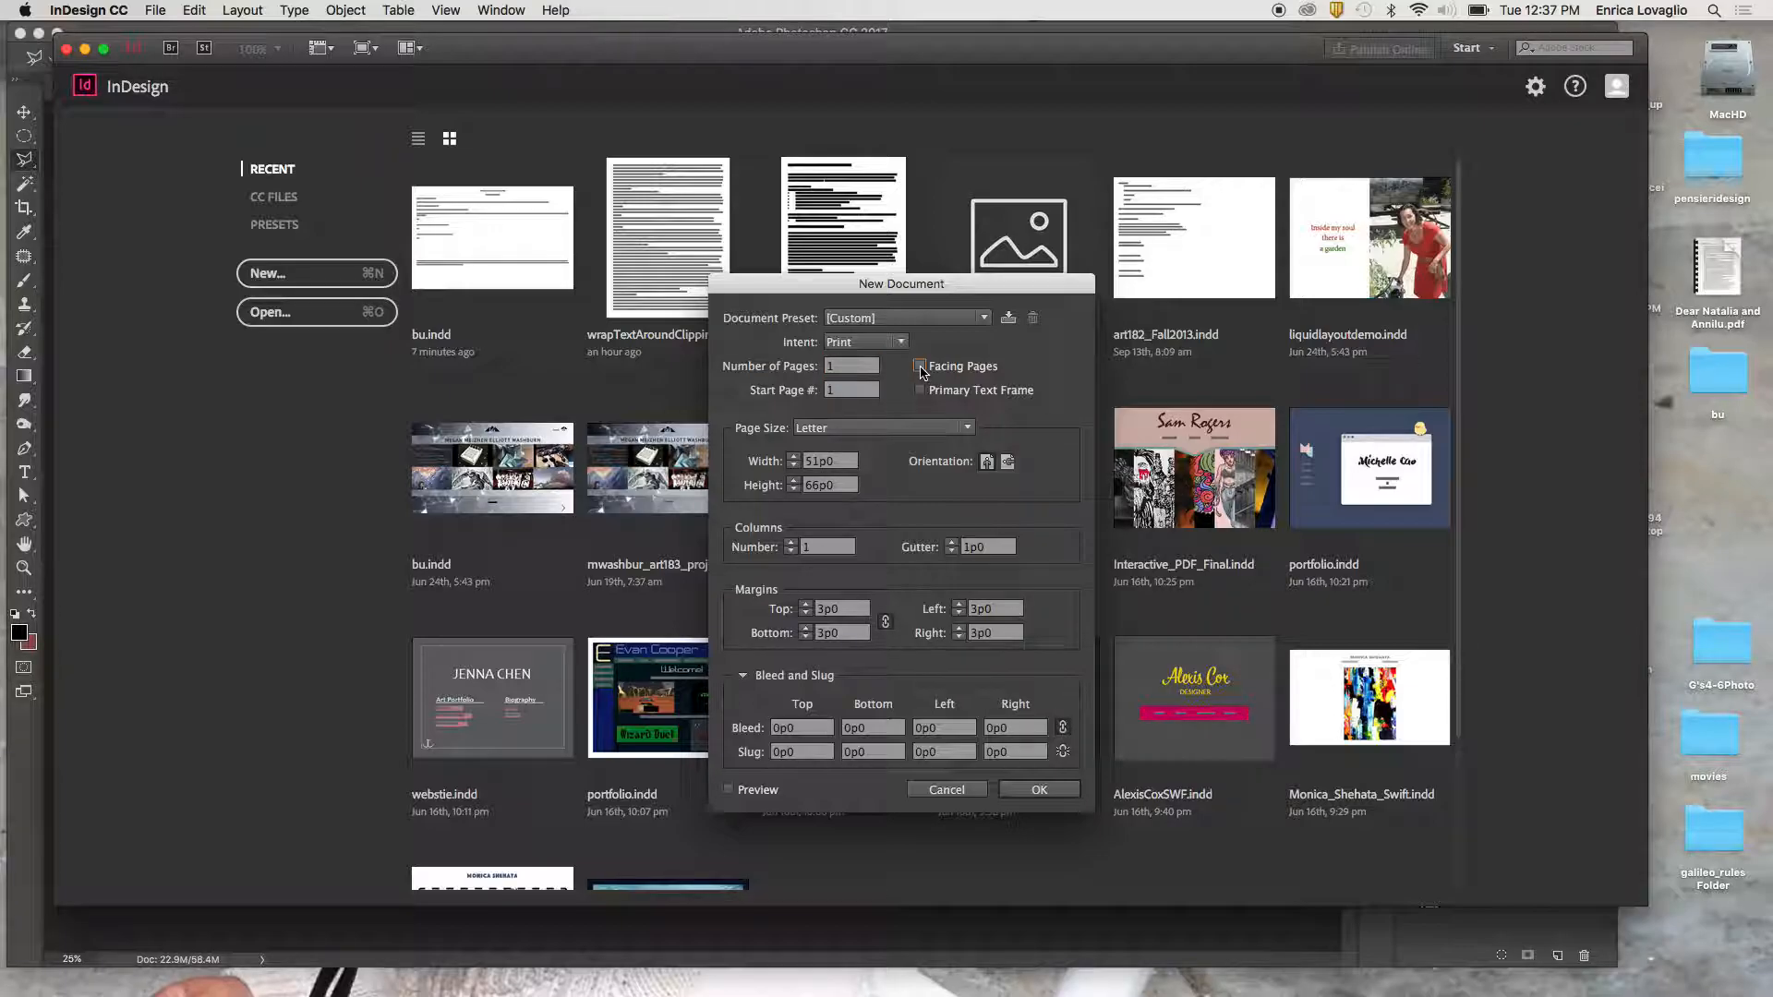
{"action": "left_click", "coordinate": [967, 428]}
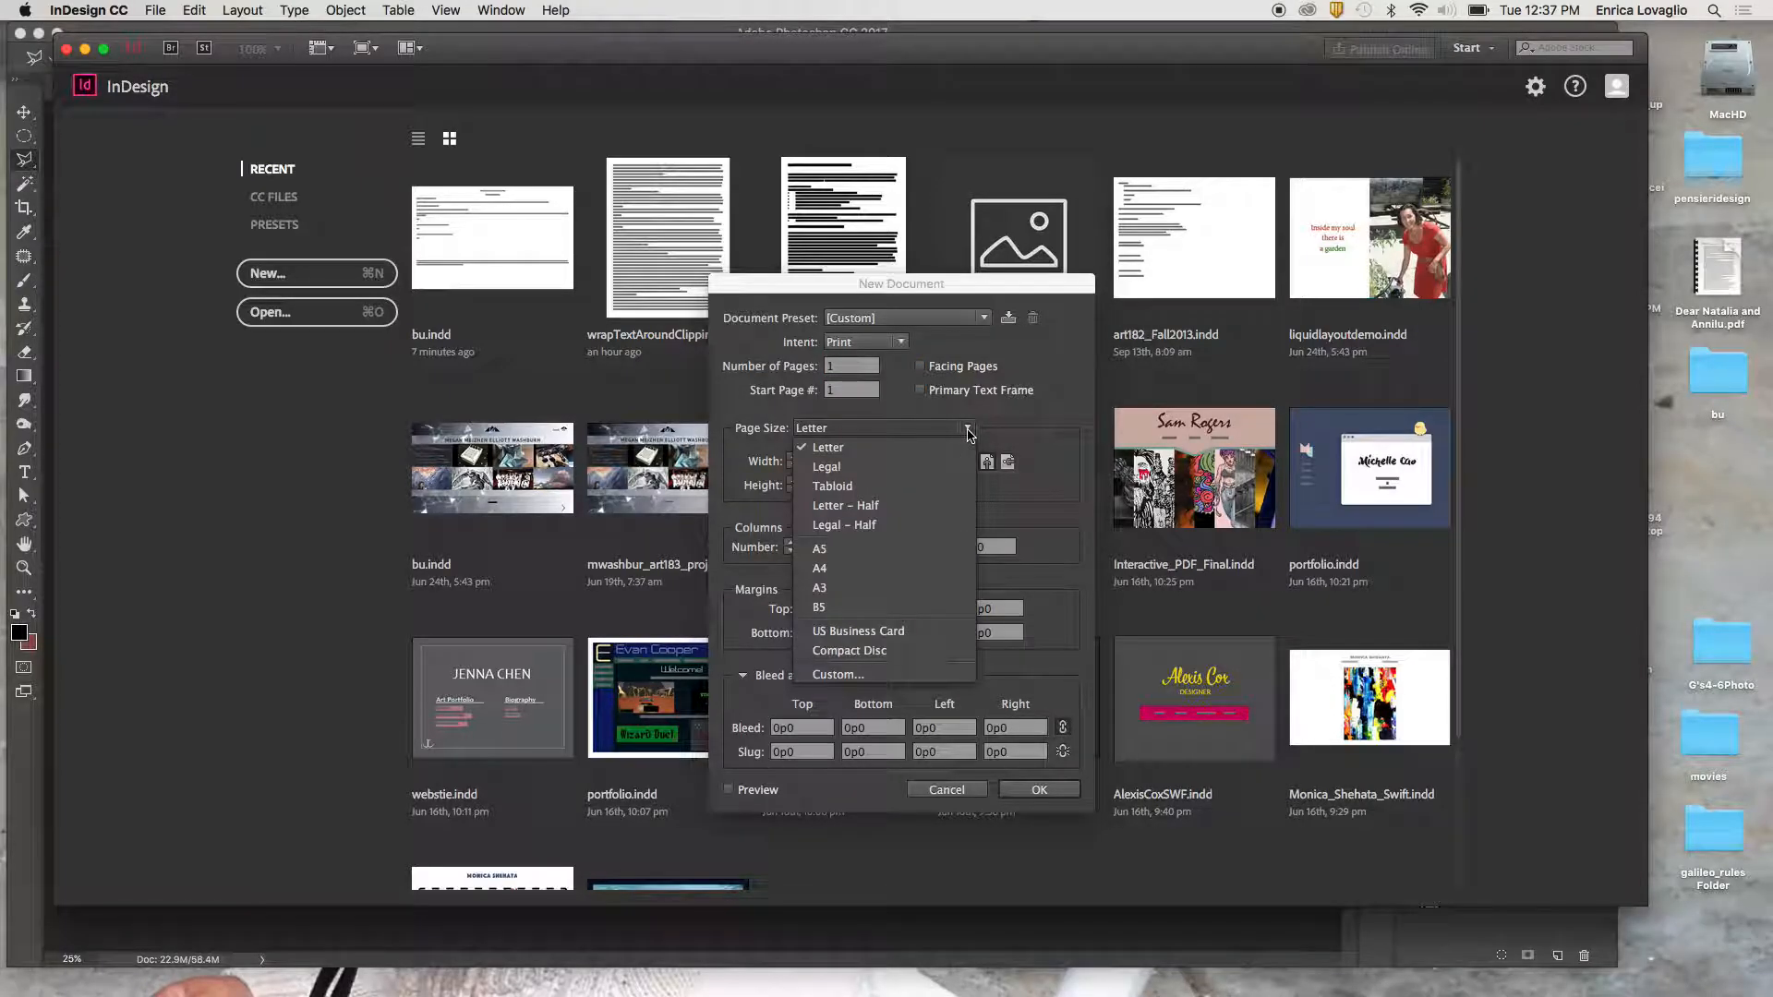
{"action": "left_click", "coordinate": [929, 486]}
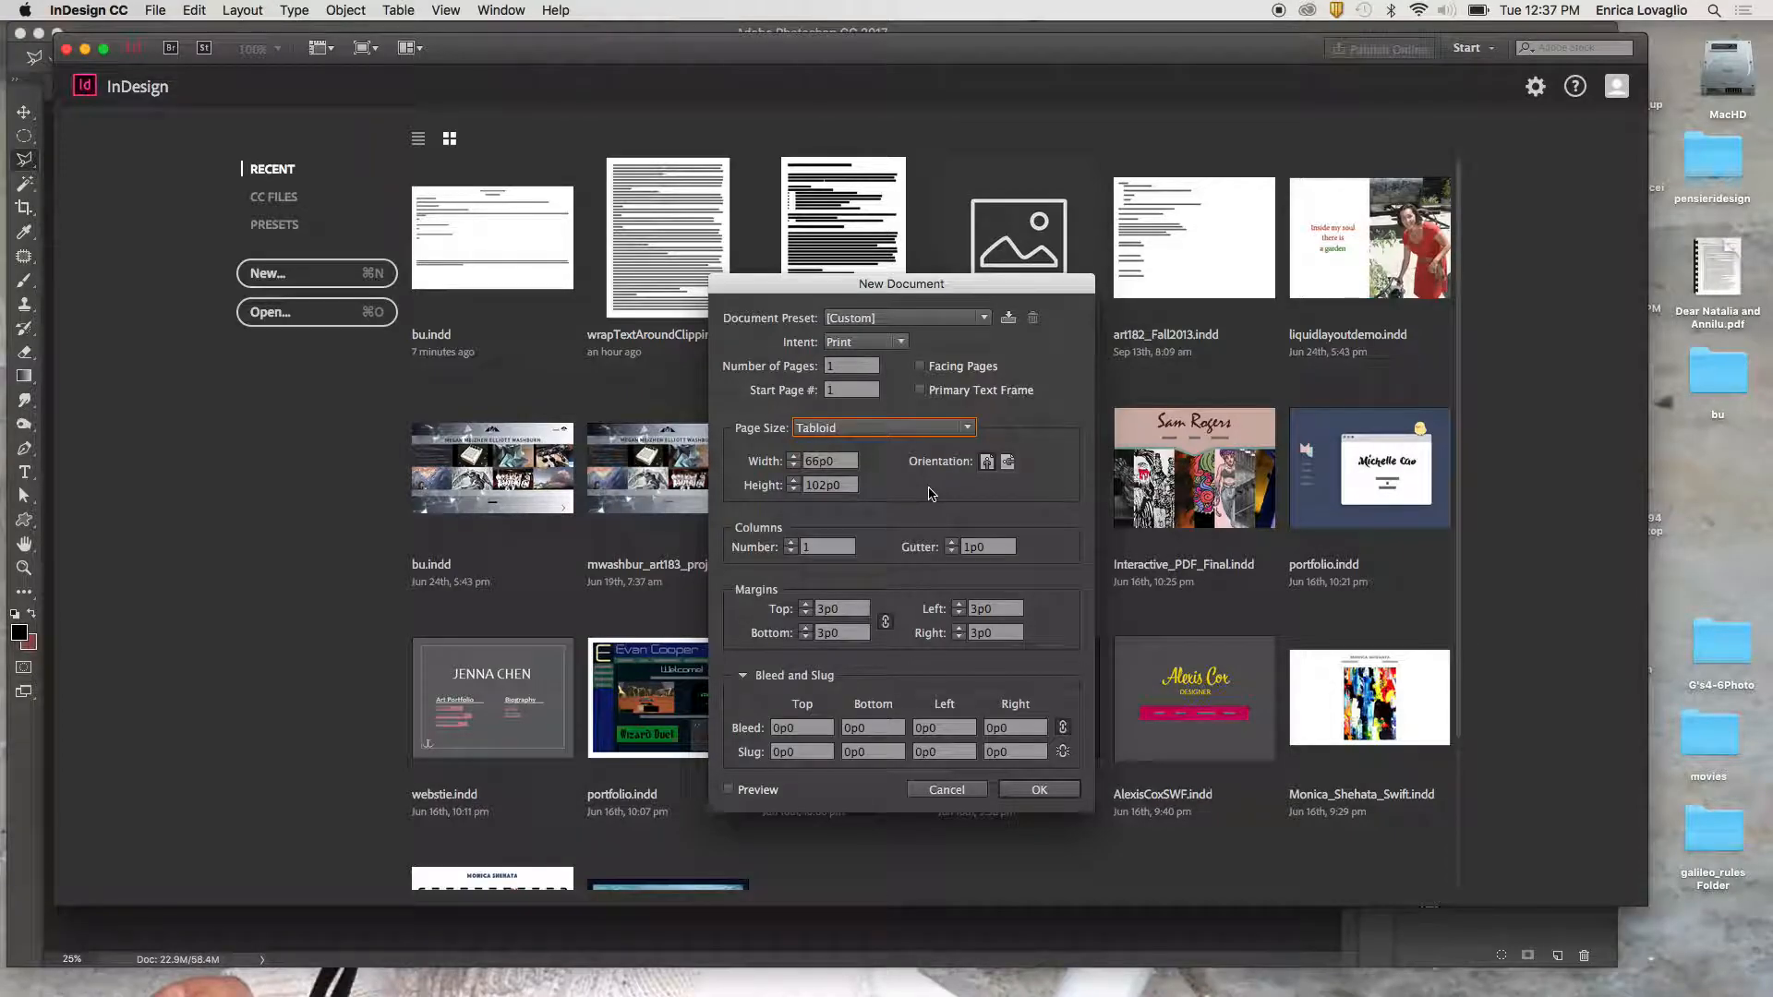
{"action": "left_click", "coordinate": [1009, 468]}
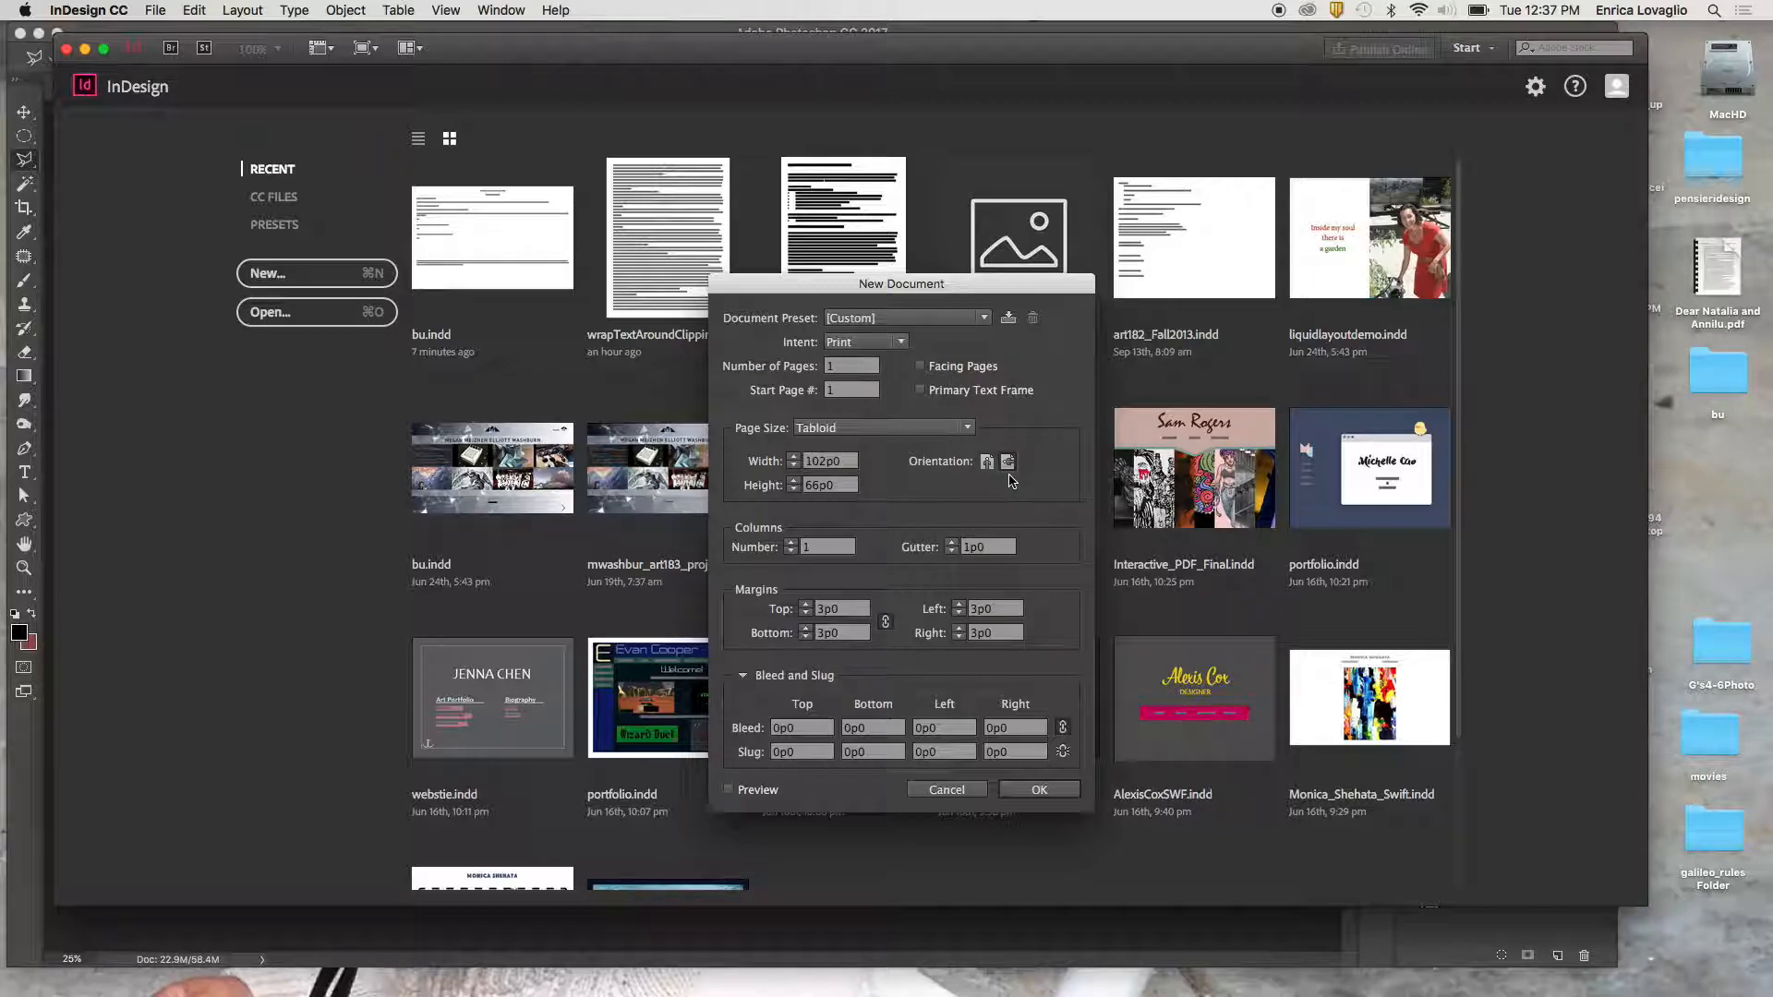
Step: Enter 0.125 as the top bleed of the new document
{"action": "left_click", "coordinate": [793, 729]}
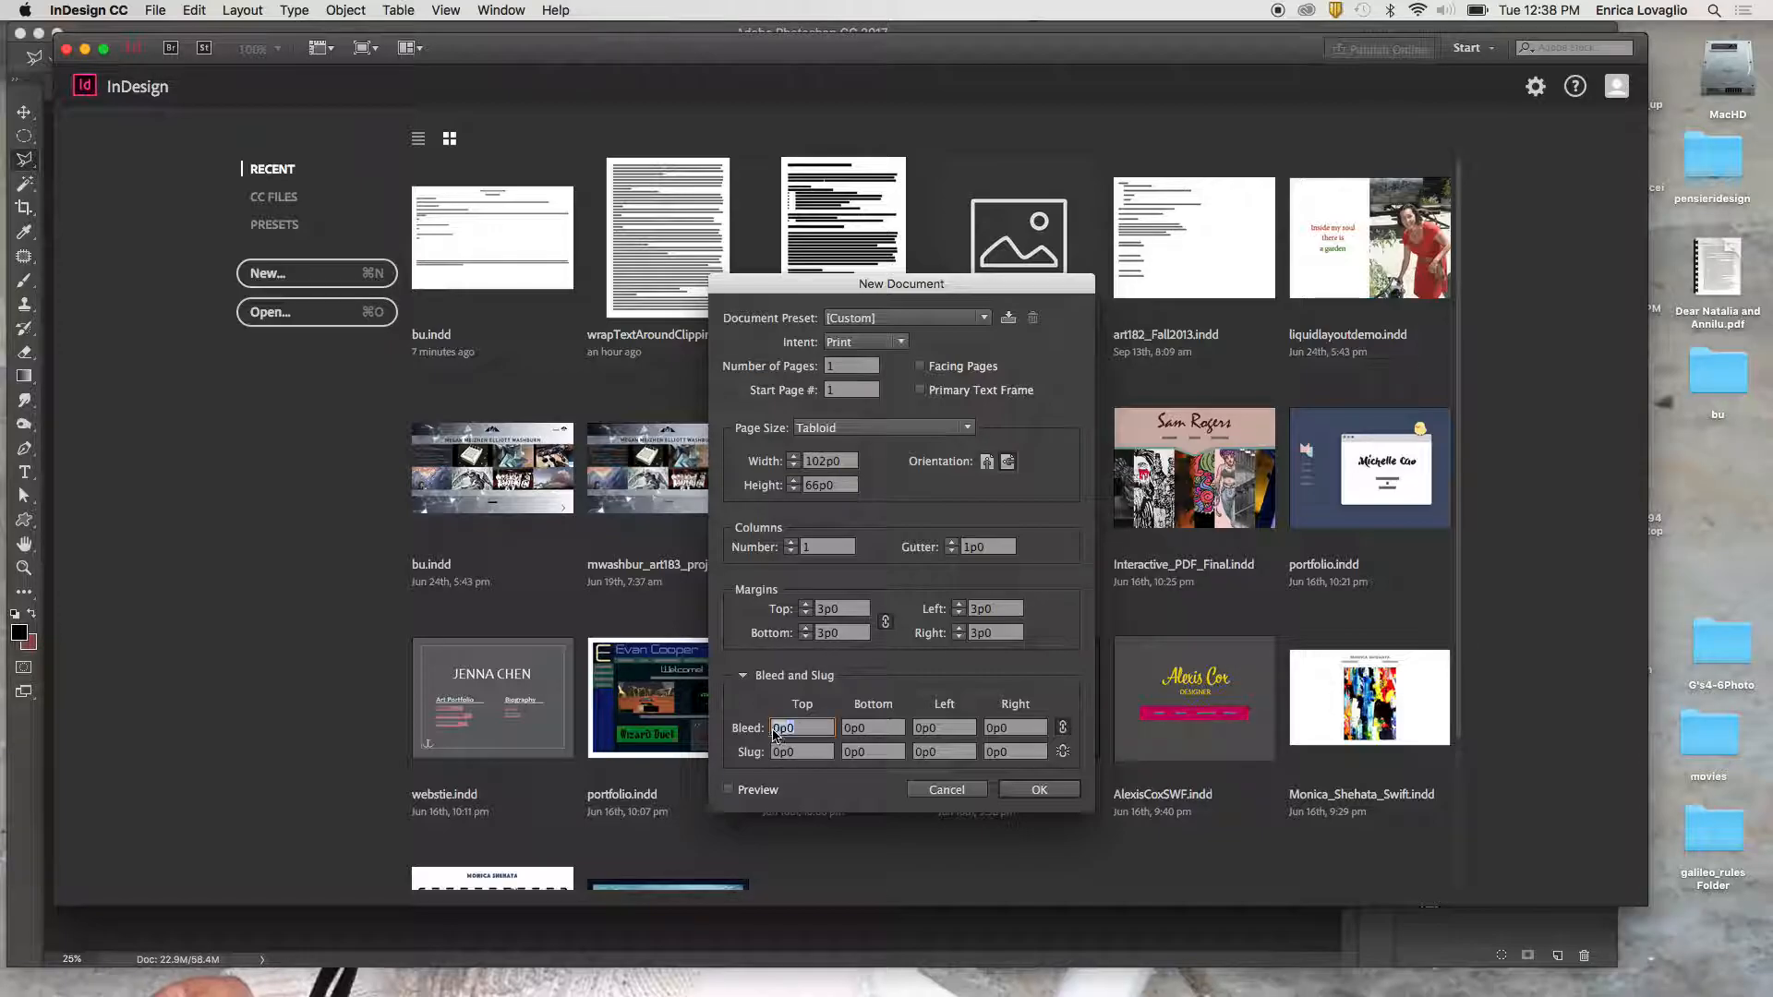
{"action": "type", "text": "0.125"}
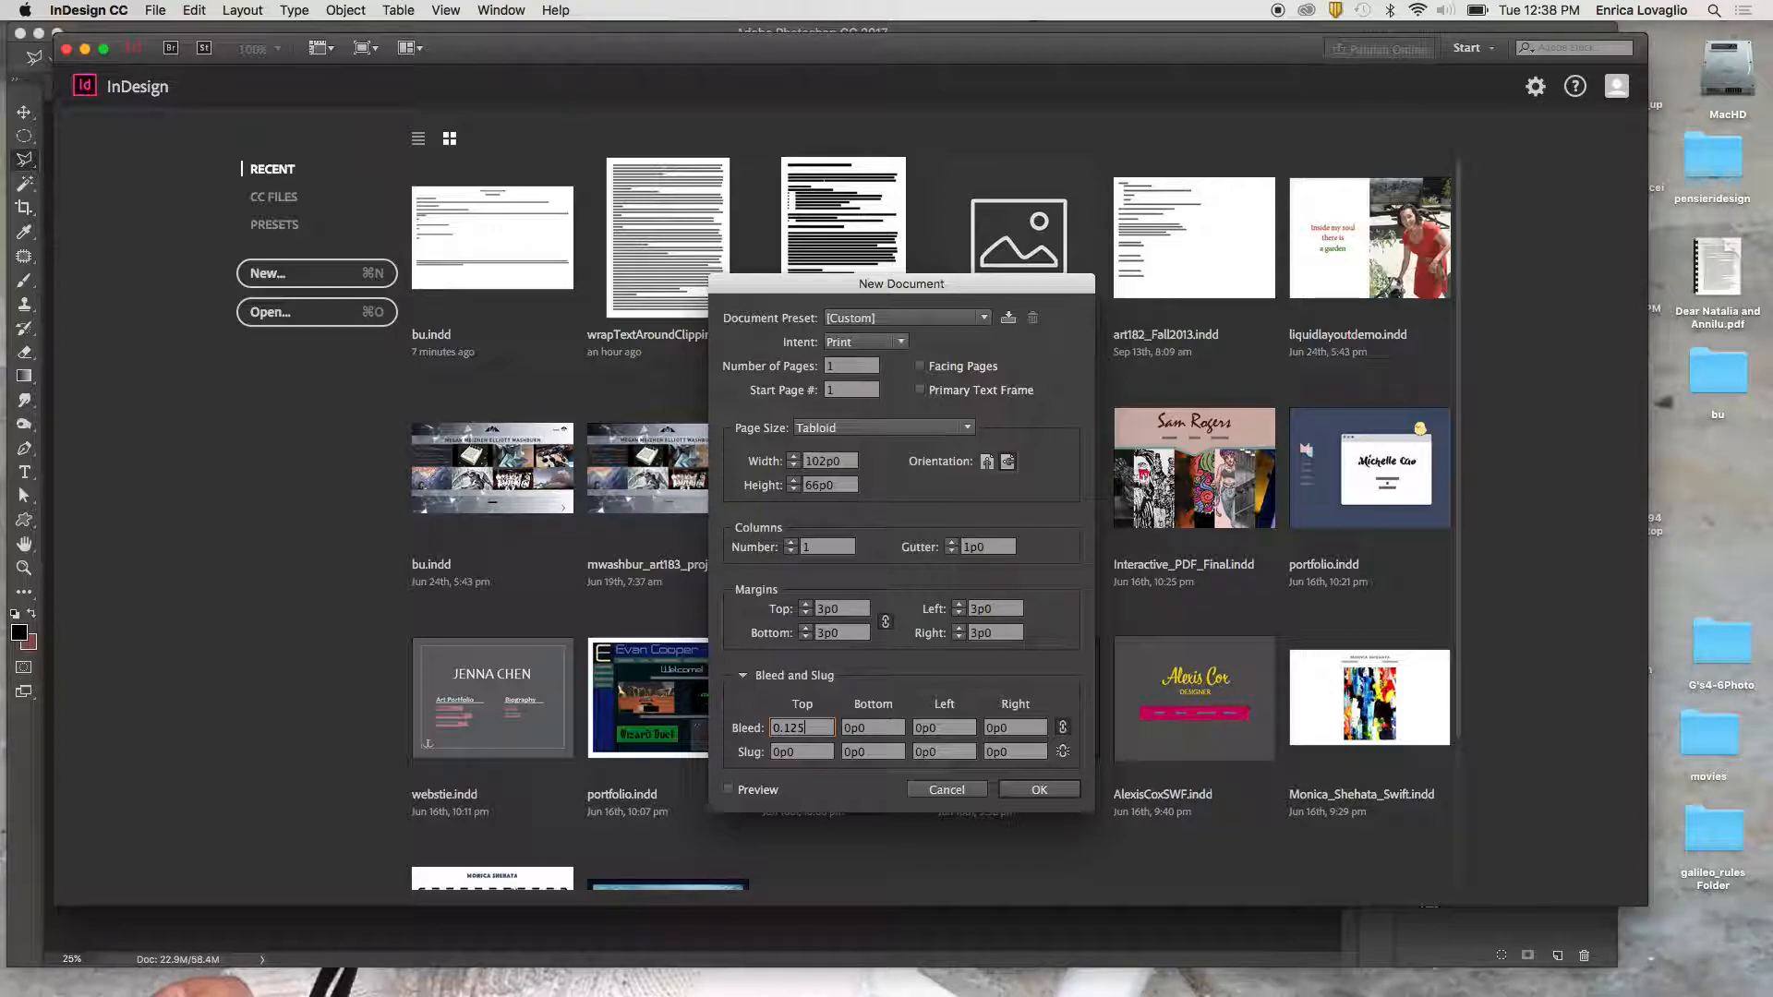